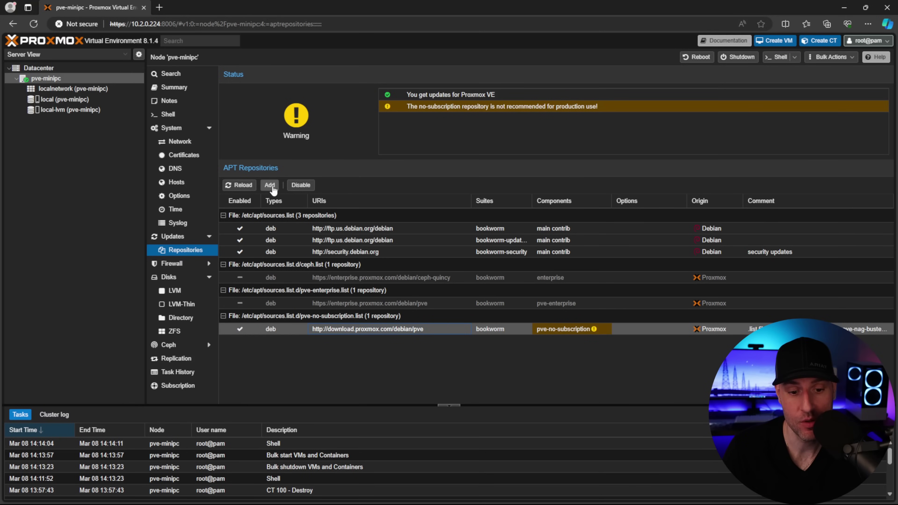
Add the No-Subscription repository and run apt update && apt upgrade -y on the host
{"action": "left_click", "coordinate": [269, 185]}
{"action": "left_click", "coordinate": [418, 249]}
{"action": "left_click", "coordinate": [412, 272]}
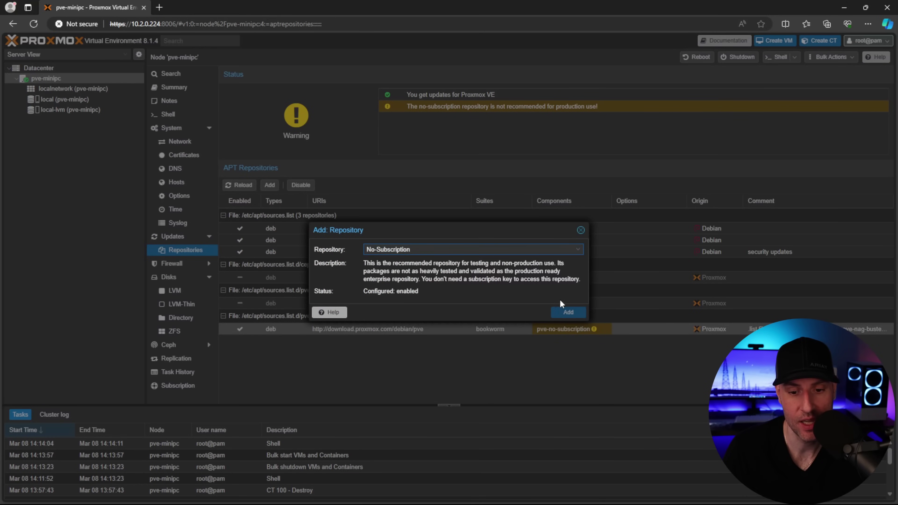
{"action": "left_click", "coordinate": [568, 312]}
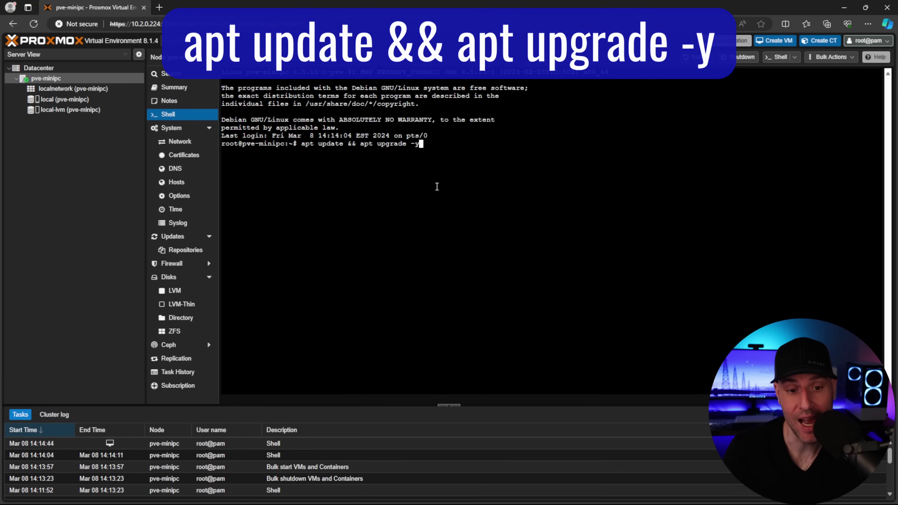
{"action": "key", "text": "Return"}
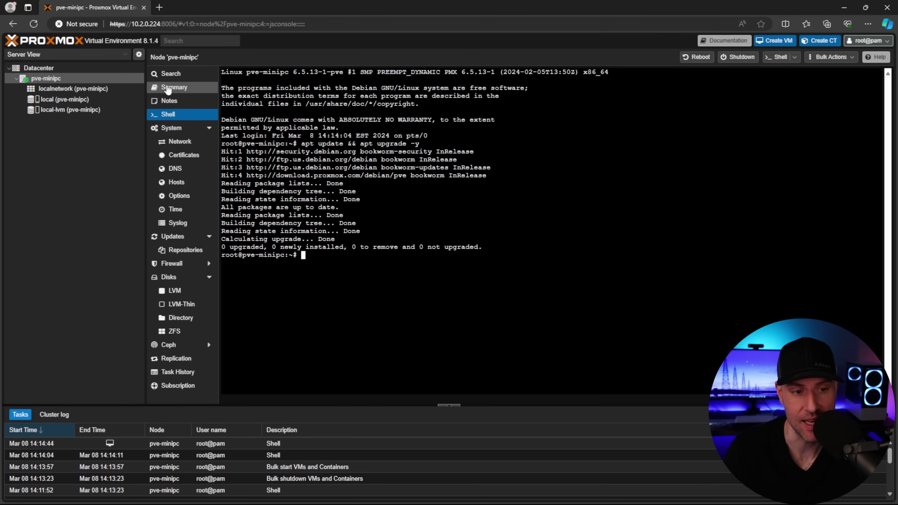
{"action": "left_click", "coordinate": [167, 88]}
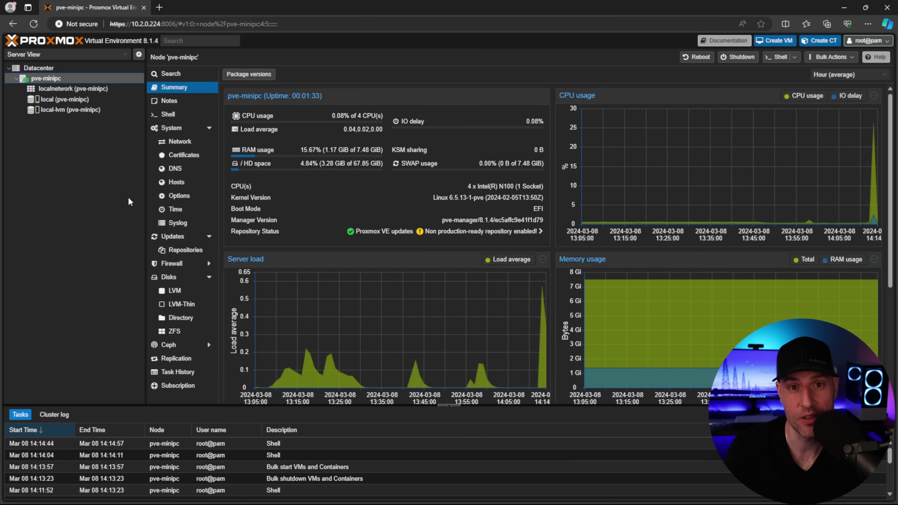
Download the ubuntu-22.04-standard container template into local storage, then return to pve-minipc
{"action": "left_click", "coordinate": [64, 100]}
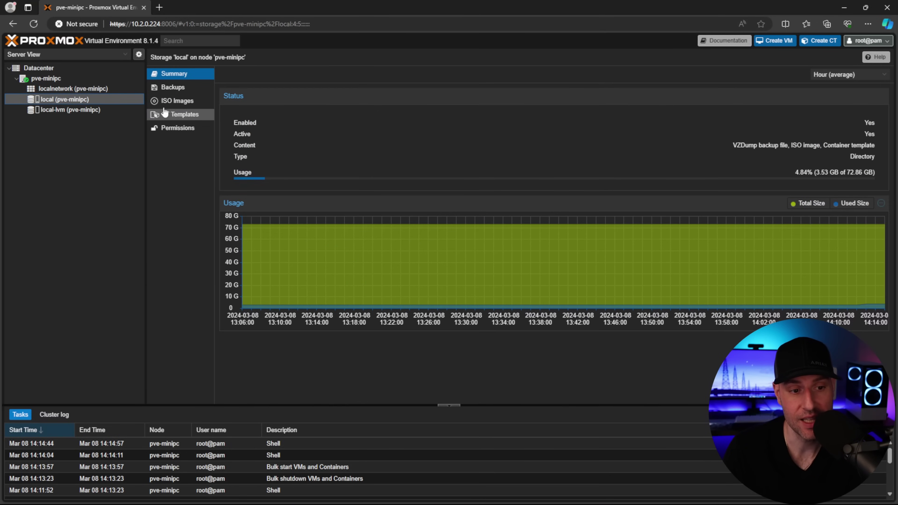
{"action": "left_click", "coordinate": [164, 113]}
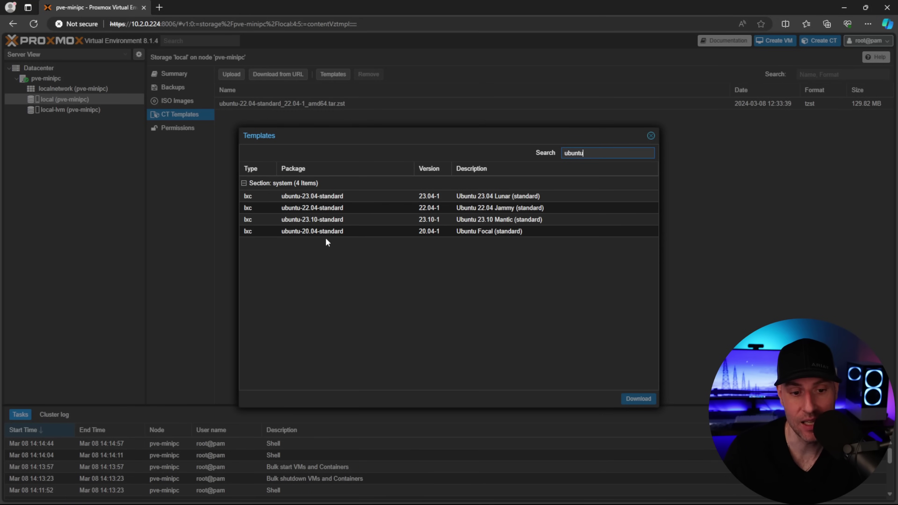
{"action": "left_click", "coordinate": [330, 208]}
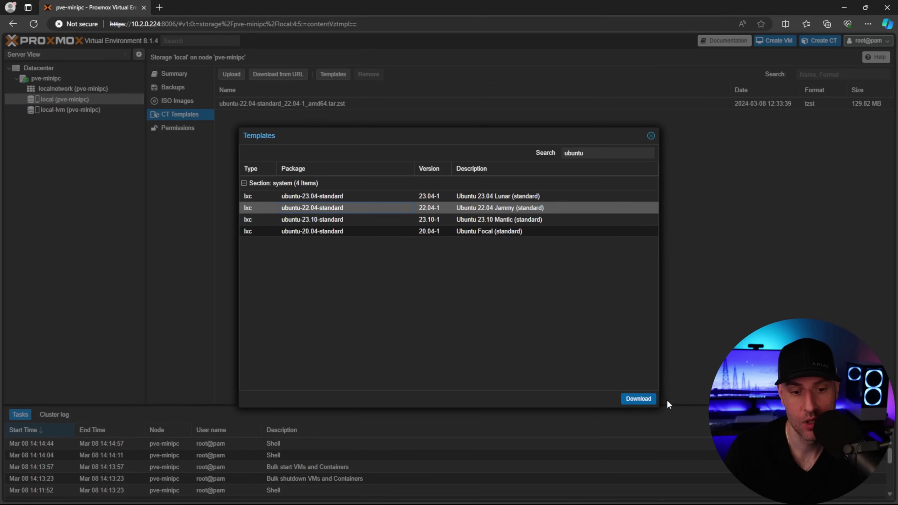
{"action": "left_click", "coordinate": [638, 400]}
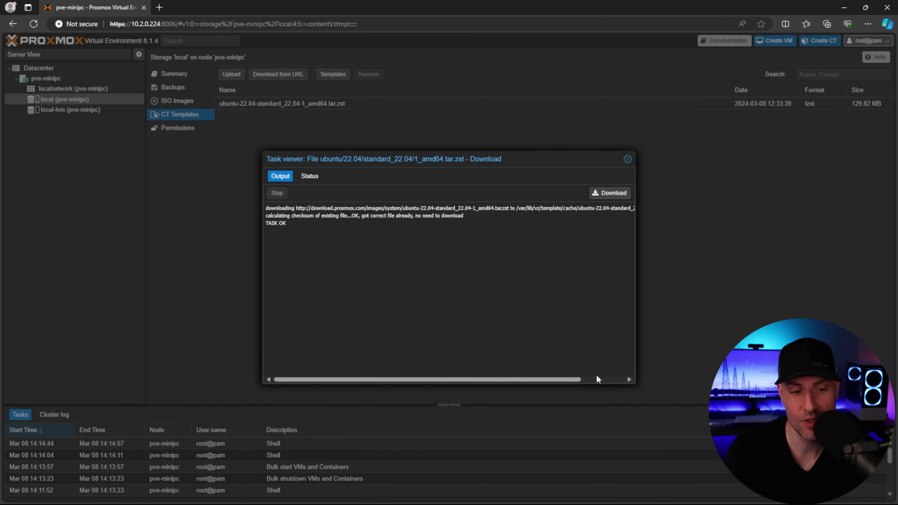
{"action": "left_click", "coordinate": [627, 159]}
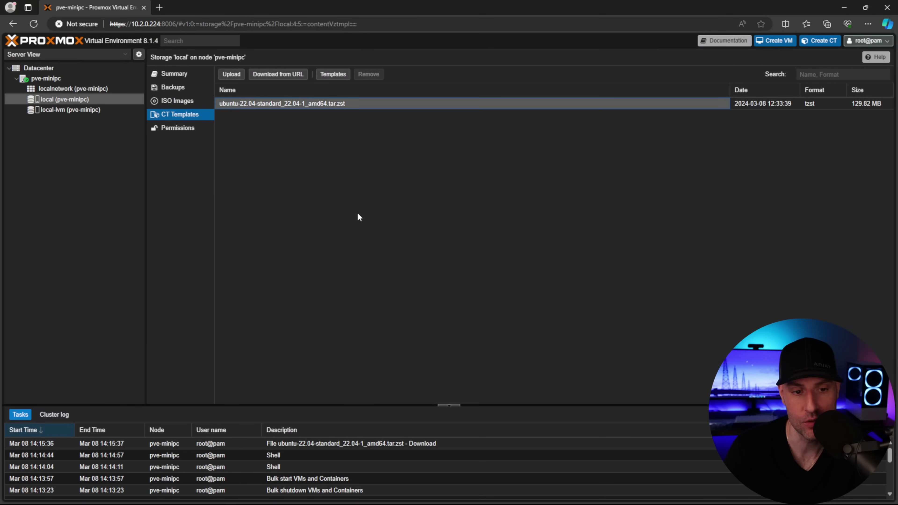
{"action": "left_click", "coordinate": [109, 77]}
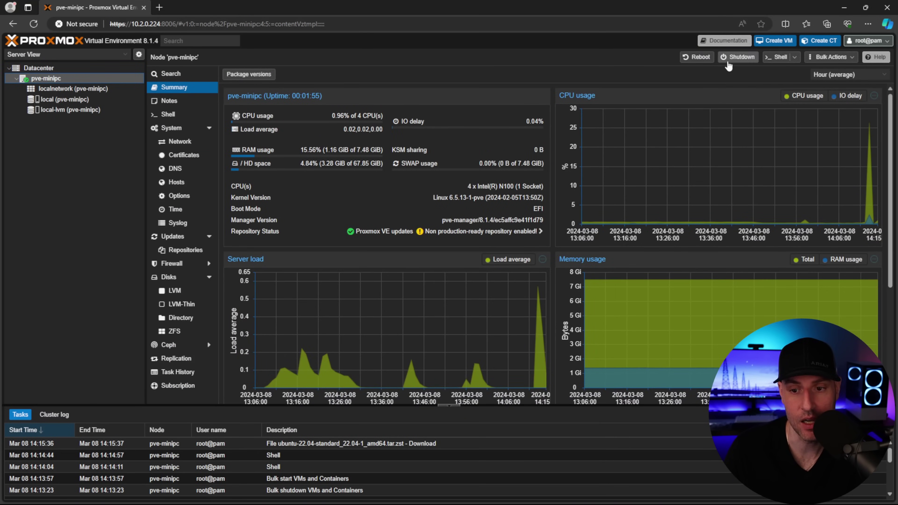
Start a new container with hostname lxc-docker and a root password
{"action": "left_click", "coordinate": [813, 41]}
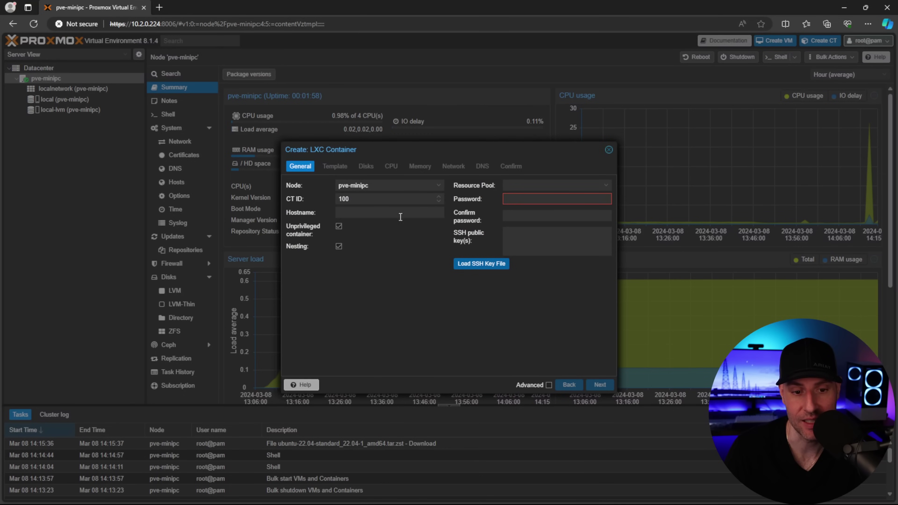
{"action": "left_click", "coordinate": [365, 212]}
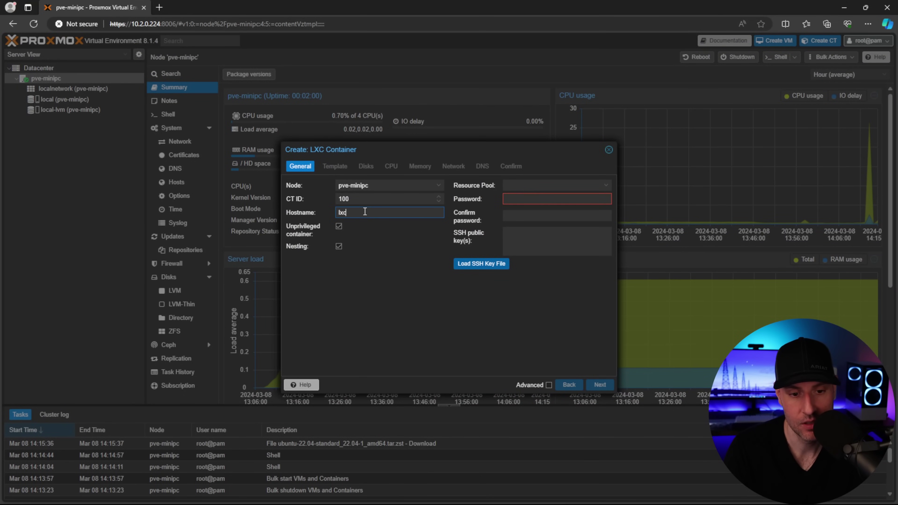
{"action": "type", "text": "lxc-docker"}
{"action": "left_click", "coordinate": [572, 200]}
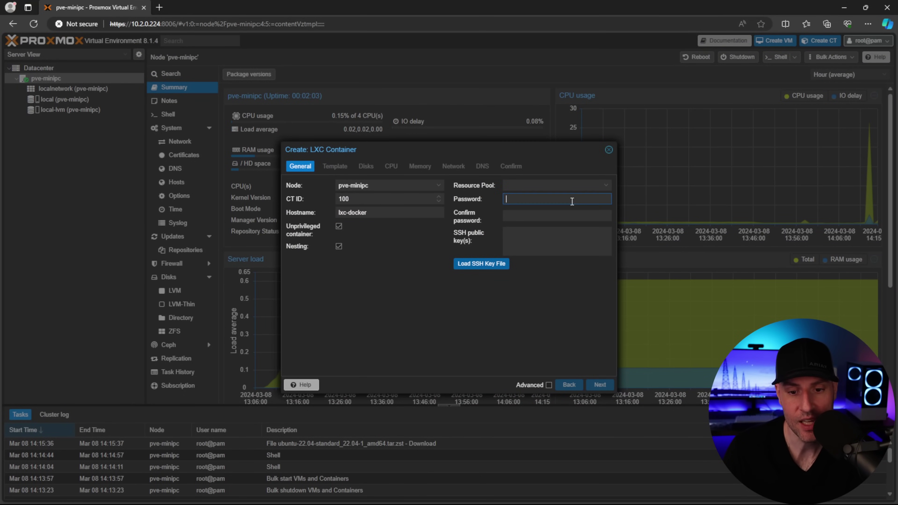
{"action": "type", "text": "p"}
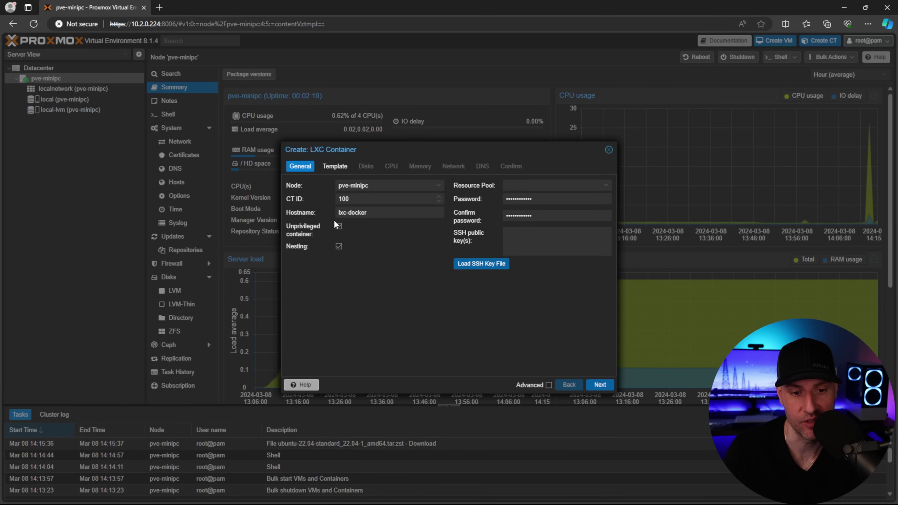
Choose the Ubuntu 22.04 template, with a 20 GiB disk, 2 cores and 2048 MiB memory
{"action": "left_click", "coordinate": [335, 165]}
{"action": "left_click", "coordinate": [368, 202]}
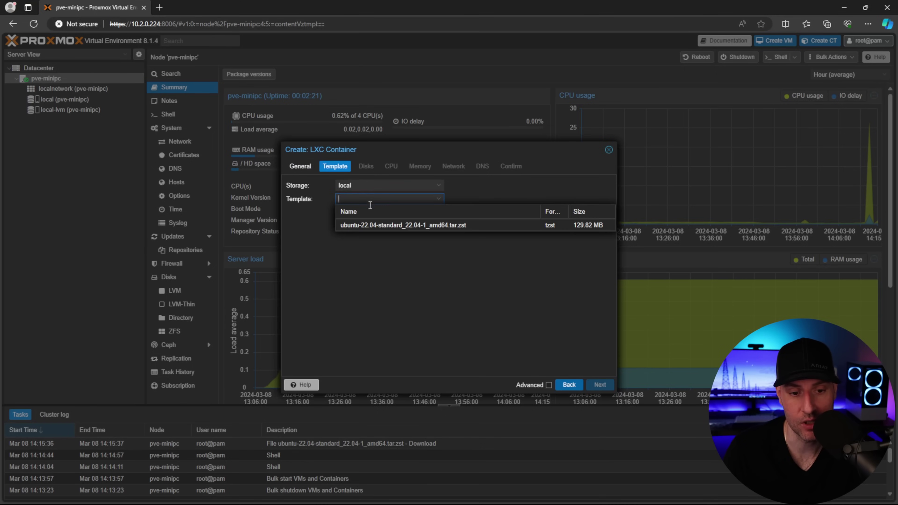
{"action": "left_click", "coordinate": [370, 224]}
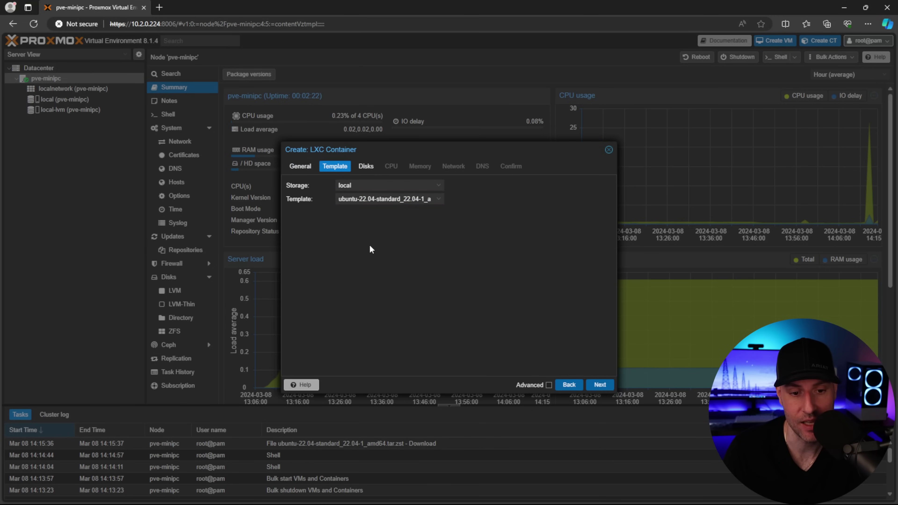
{"action": "left_click", "coordinate": [365, 166]}
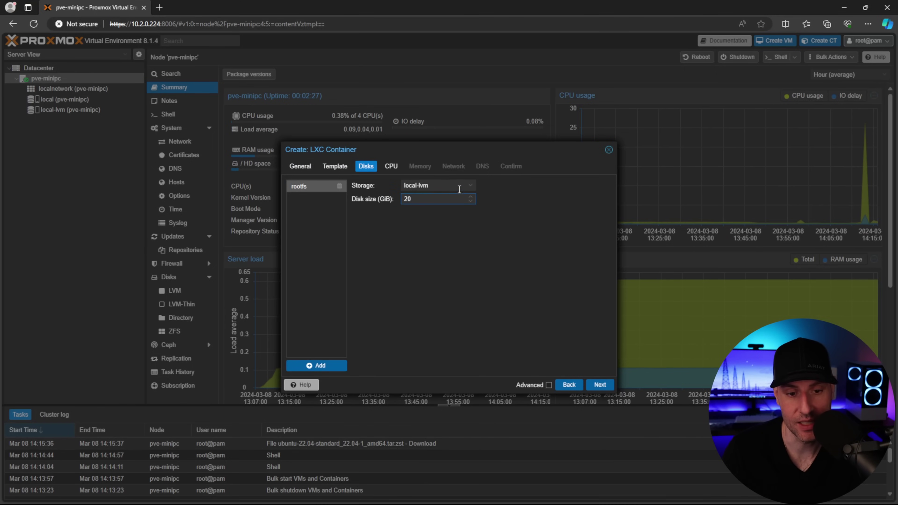
{"action": "left_click", "coordinate": [393, 169]}
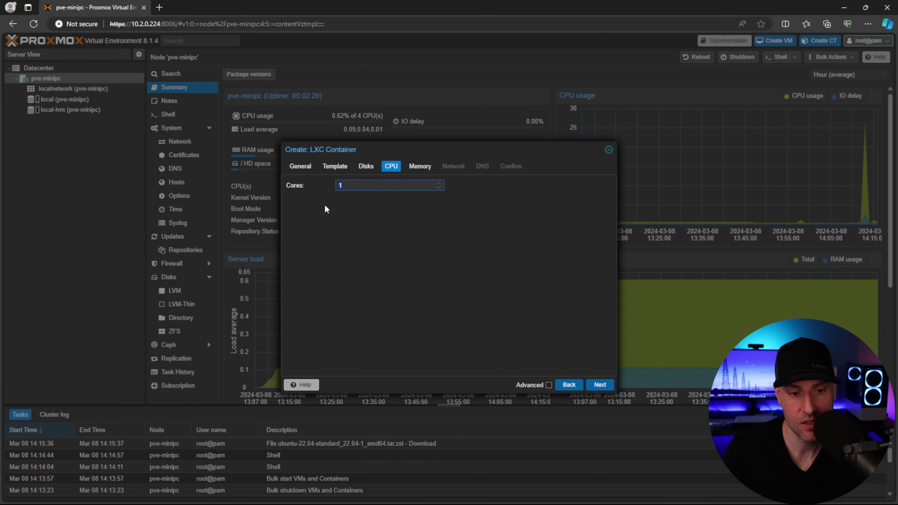
{"action": "left_click", "coordinate": [420, 166]}
{"action": "double_click", "coordinate": [415, 185]}
{"action": "type", "text": "2048"}
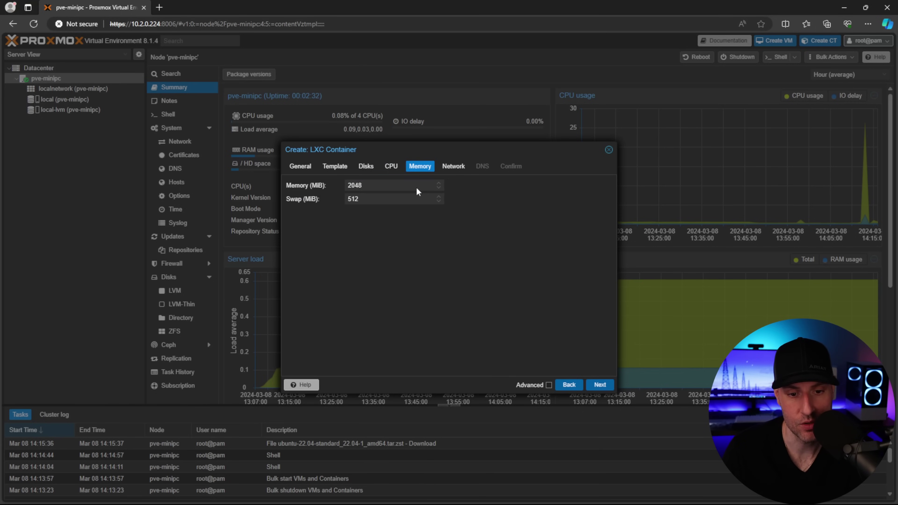
Set IPv4 and IPv6 to DHCP and create container 100
{"action": "left_click", "coordinate": [444, 169]}
{"action": "left_click", "coordinate": [505, 185]}
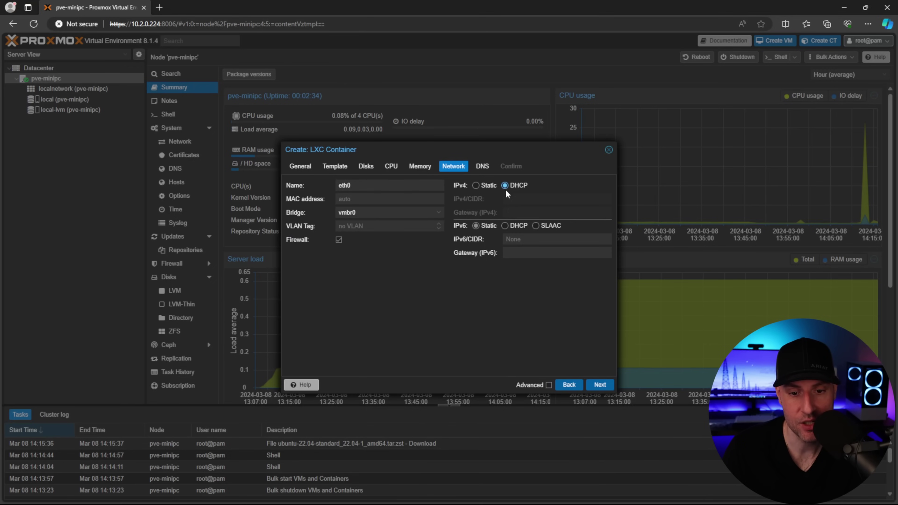
{"action": "left_click", "coordinate": [515, 227]}
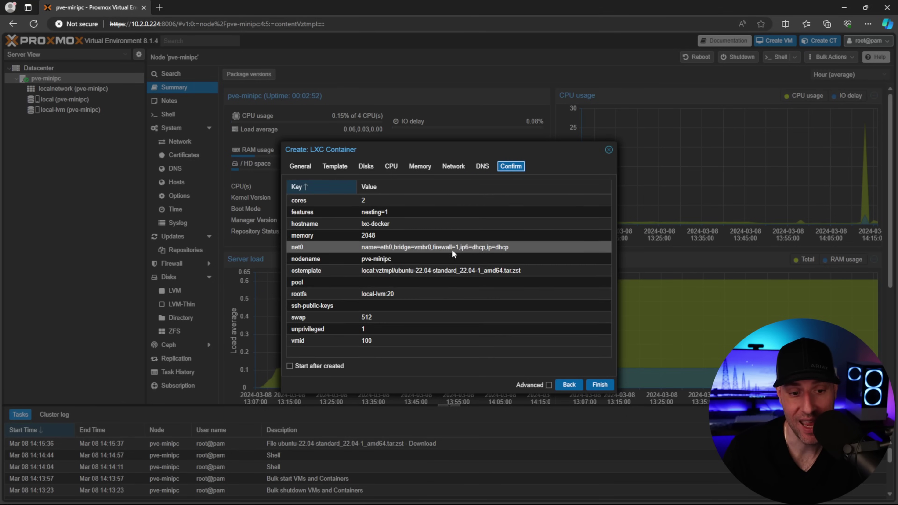
{"action": "left_click", "coordinate": [599, 385]}
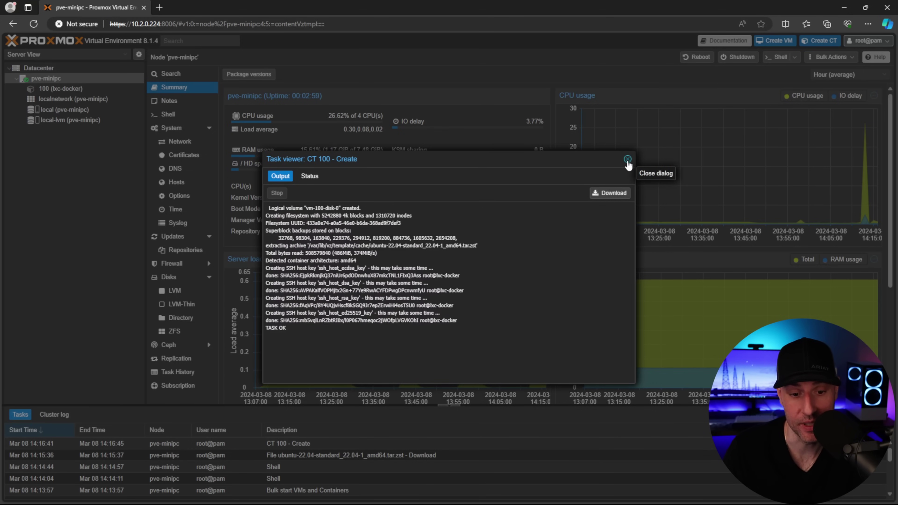
{"action": "left_click", "coordinate": [627, 159]}
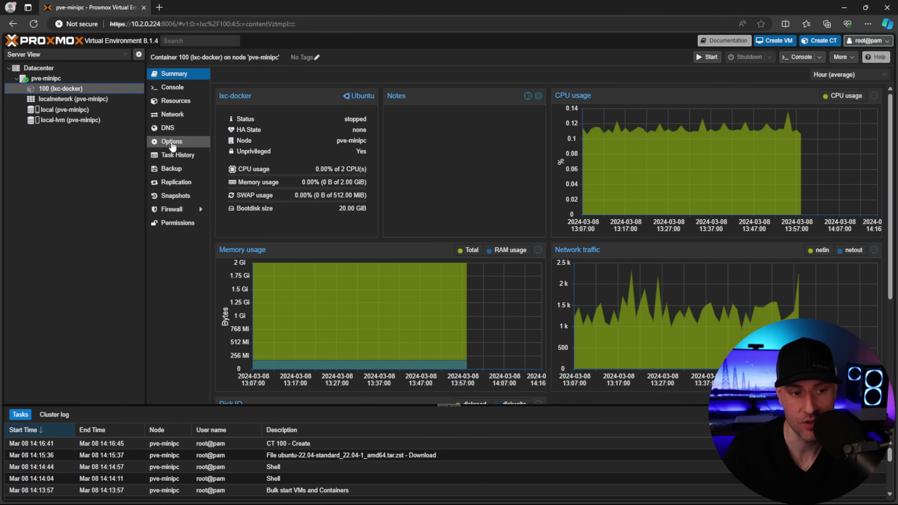
Enable the keyctl feature in lxc-docker's options
{"action": "left_click", "coordinate": [173, 143]}
{"action": "left_click", "coordinate": [279, 198]}
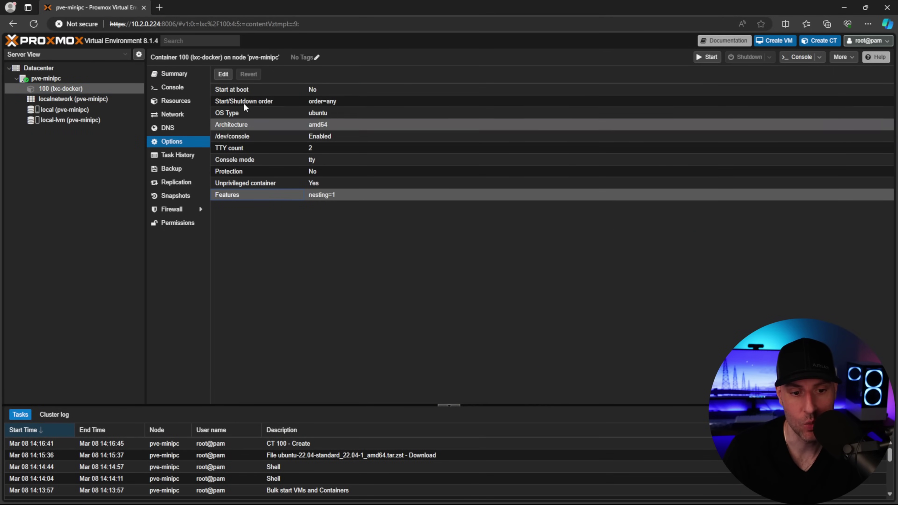
{"action": "left_click", "coordinate": [223, 74]}
{"action": "left_click", "coordinate": [425, 229]}
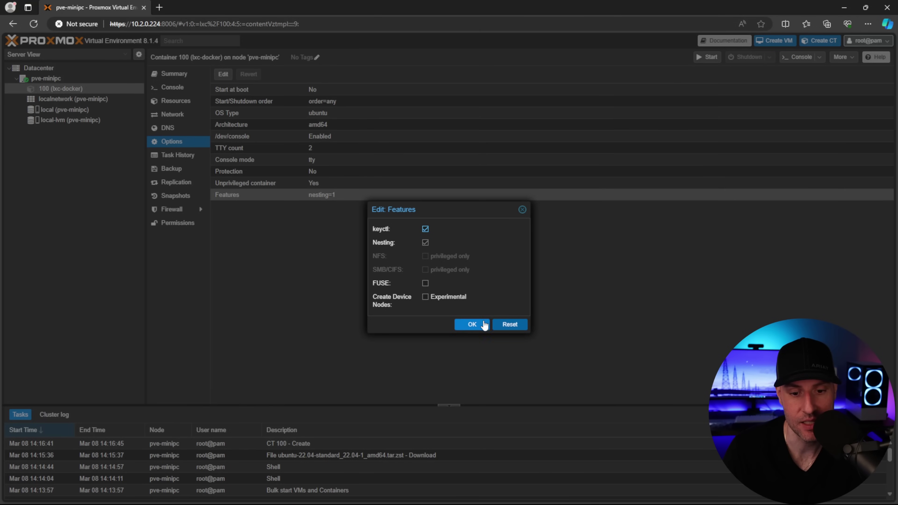
{"action": "left_click", "coordinate": [478, 323]}
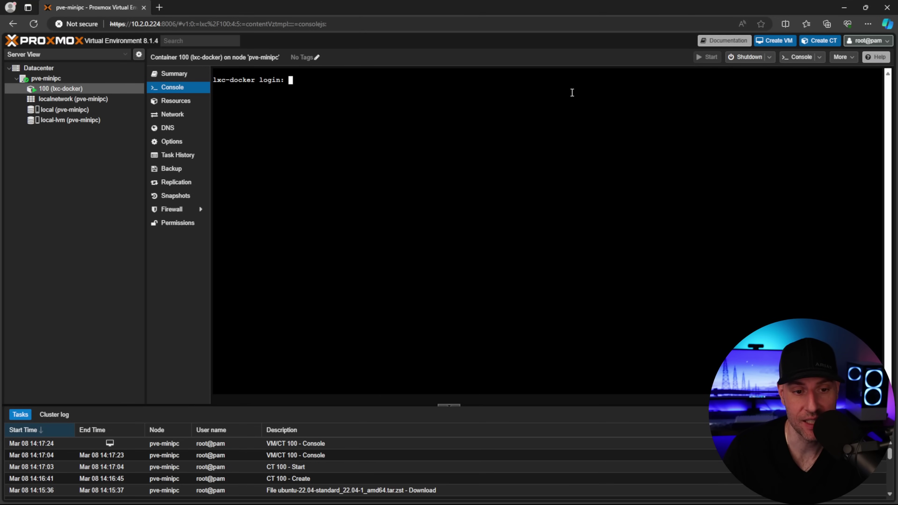
Log into the container console as root and run apt update && apt upgrade -y
{"action": "type", "text": "root"}
{"action": "key", "text": "Return"}
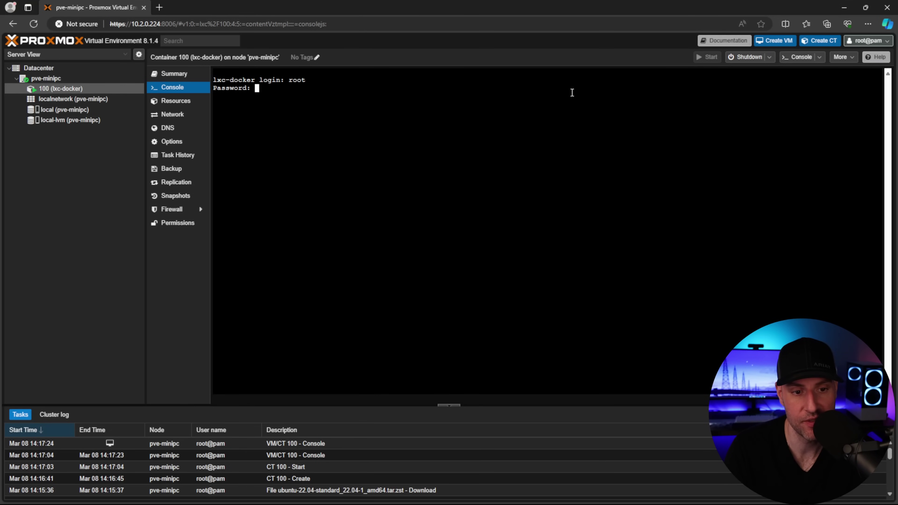
{"action": "key", "text": "Return"}
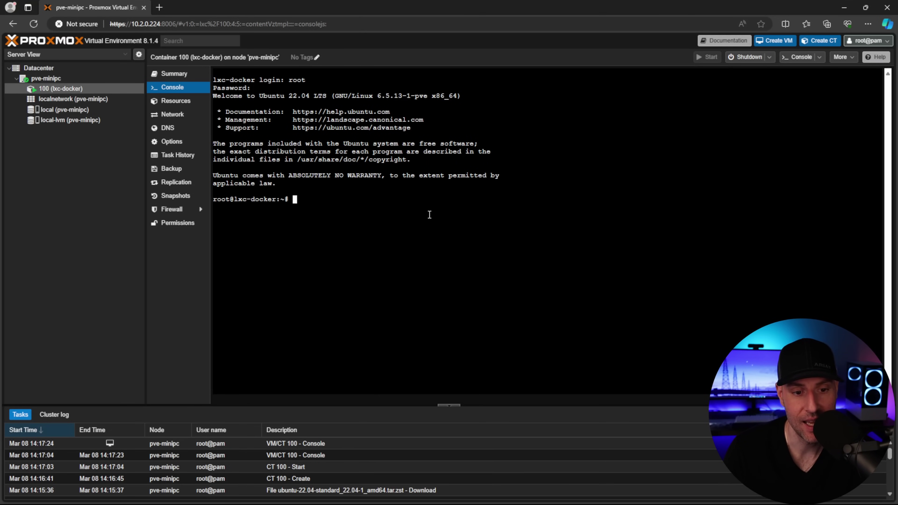
{"action": "type", "text": "apt update && apt upgrade -y"}
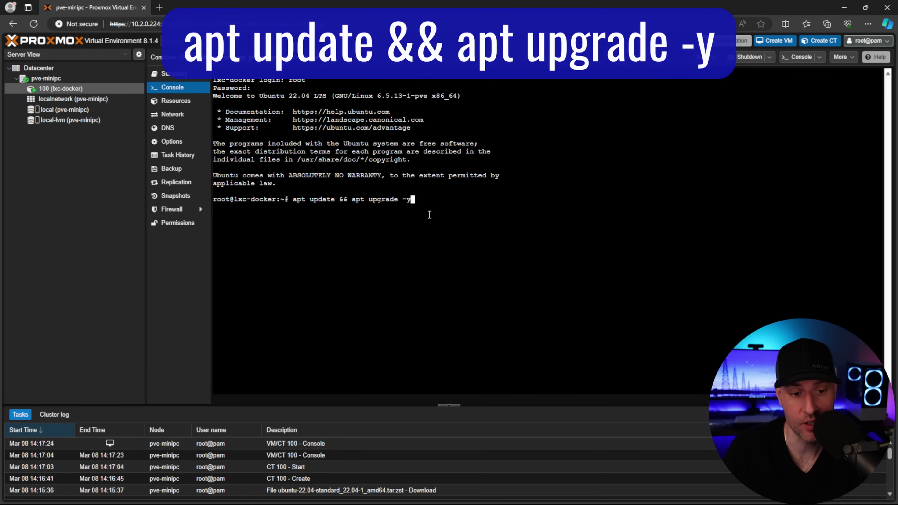
{"action": "key", "text": "Return"}
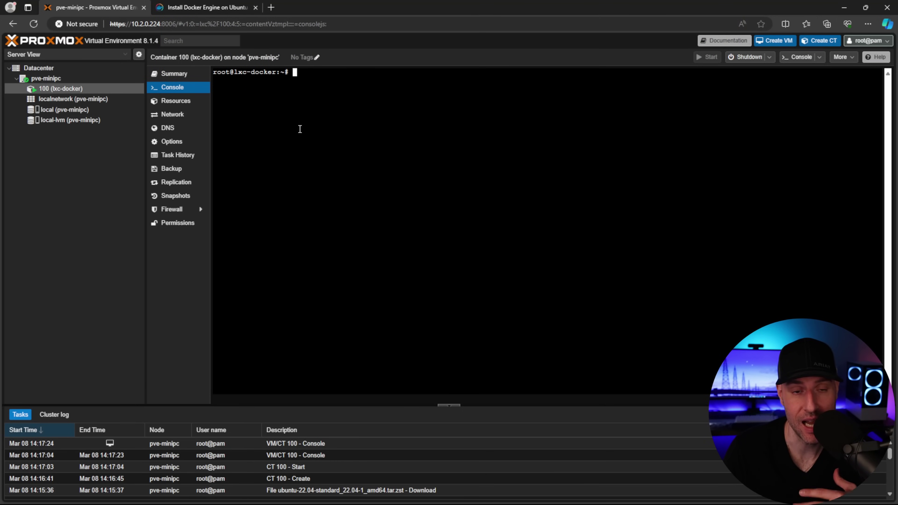
{"action": "key", "text": "ctrl+Tab"}
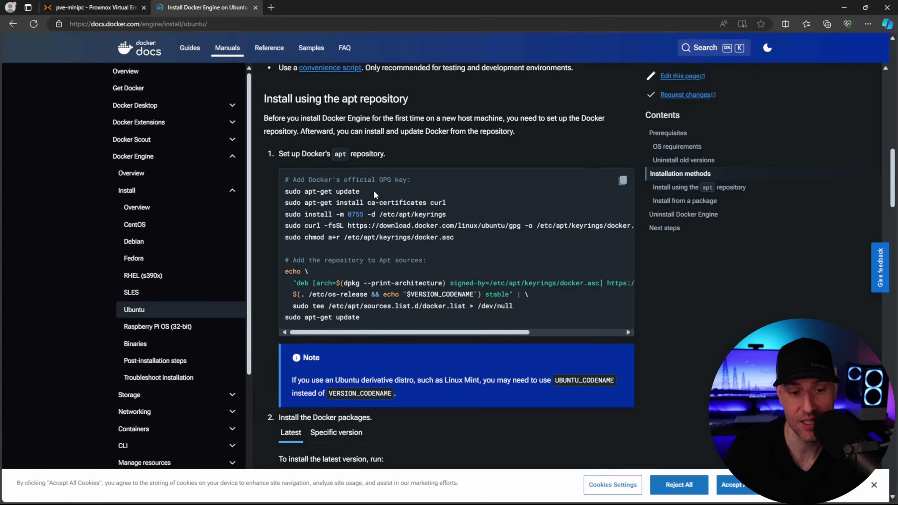
Copy the apt repository setup commands from Docker's Ubuntu guide into the console
{"action": "left_click_drag", "start_coordinate": [373, 190], "coordinate": [285, 191]}
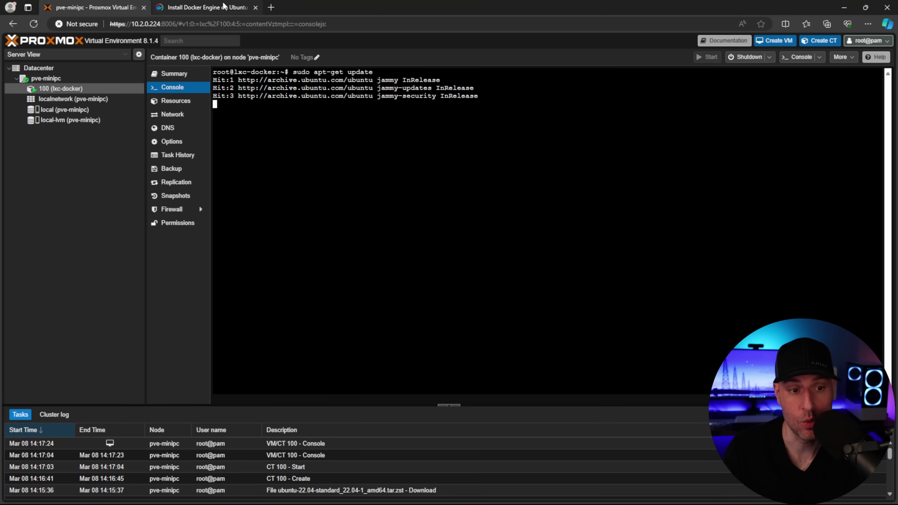
{"action": "left_click", "coordinate": [224, 5]}
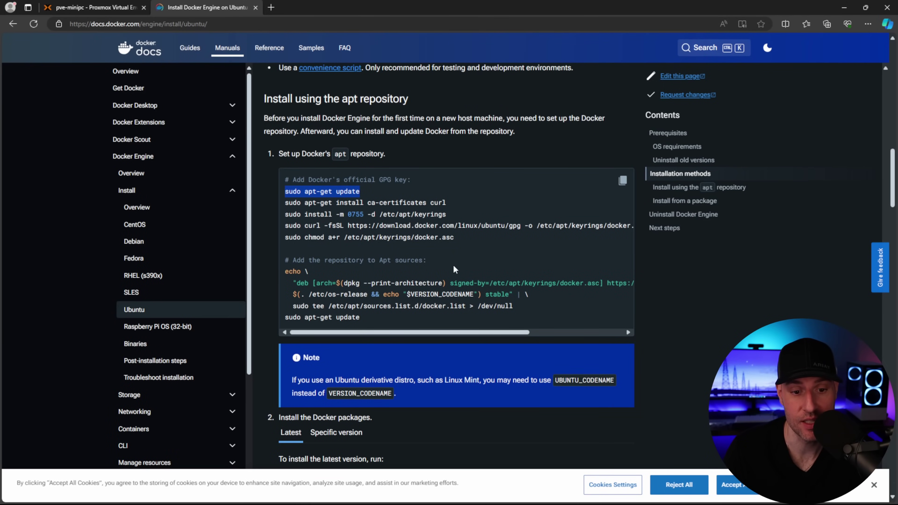
{"action": "left_click_drag", "start_coordinate": [446, 203], "coordinate": [285, 203]}
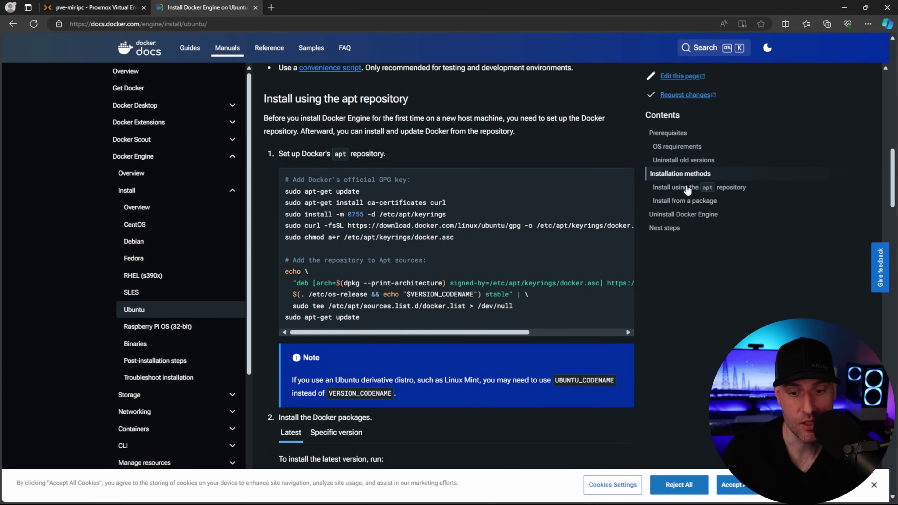
{"action": "left_click_drag", "start_coordinate": [389, 320], "coordinate": [285, 179]}
{"action": "scroll", "coordinate": [459, 240], "scroll_direction": "down", "scroll_amount": 4}
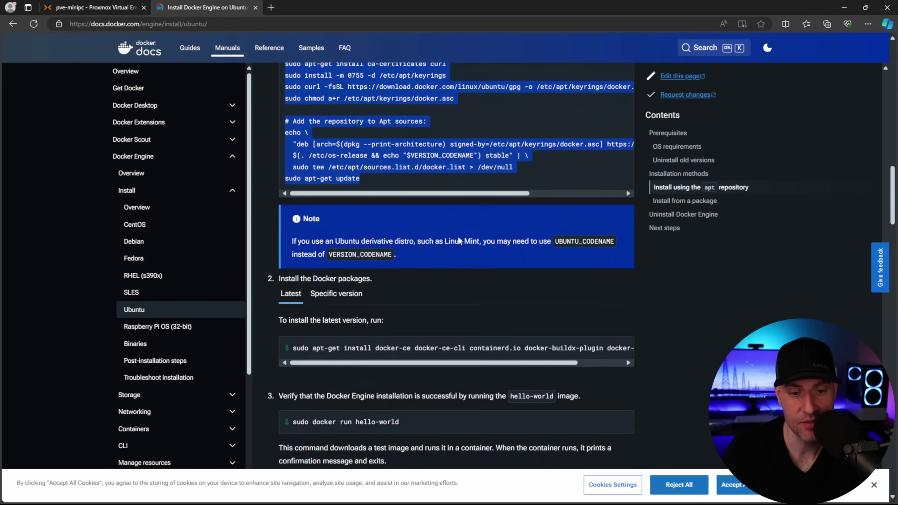
{"action": "scroll", "coordinate": [459, 241], "scroll_direction": "down", "scroll_amount": 2}
Copy the Docker package install command and paste it at the lxc-docker prompt
{"action": "left_click", "coordinate": [516, 229]}
{"action": "left_click", "coordinate": [622, 276]}
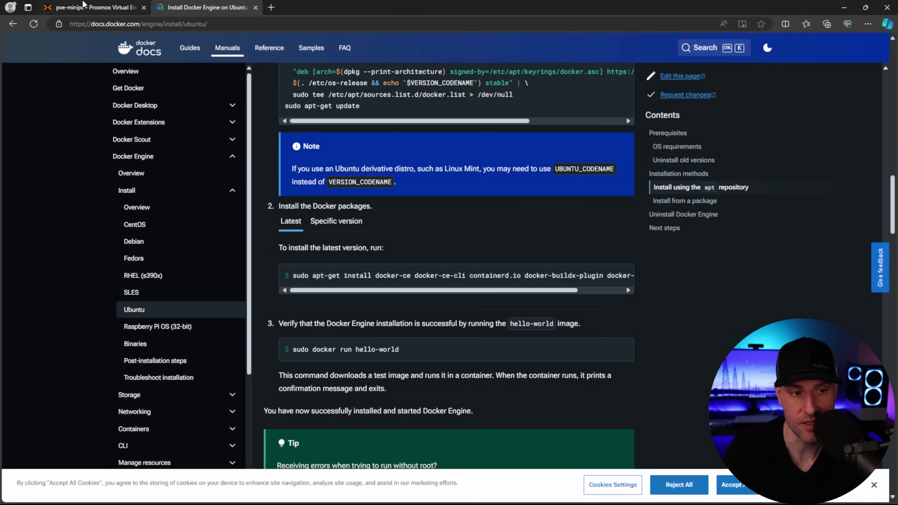
{"action": "left_click", "coordinate": [85, 7]}
{"action": "key", "text": "ctrl+shift+v"}
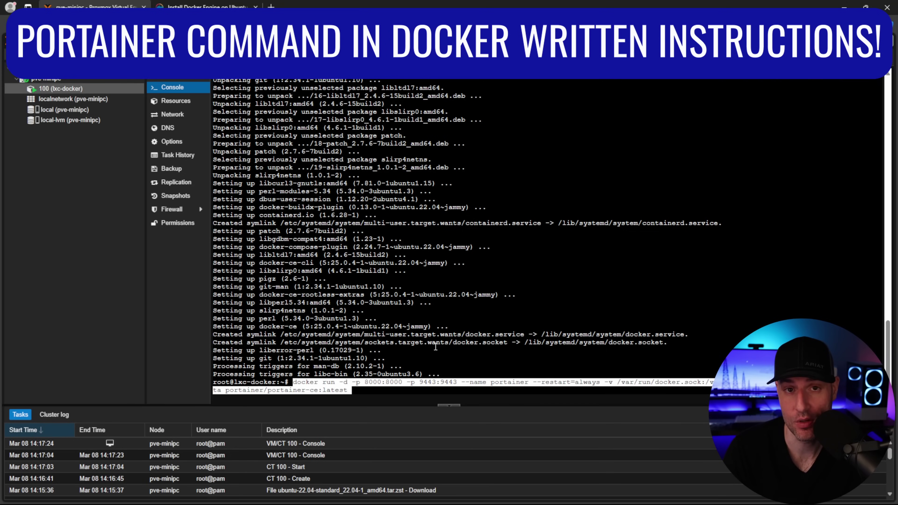
Run the Portainer docker run command, then ifconfig to find the address 10.2.0.56
{"action": "key", "text": "Return"}
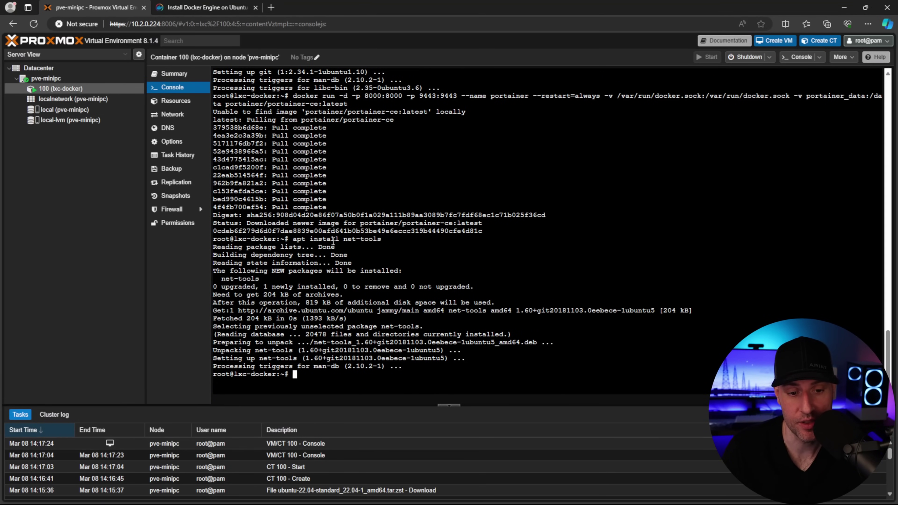
{"action": "type", "text": "ifconfig"}
{"action": "key", "text": "Return"}
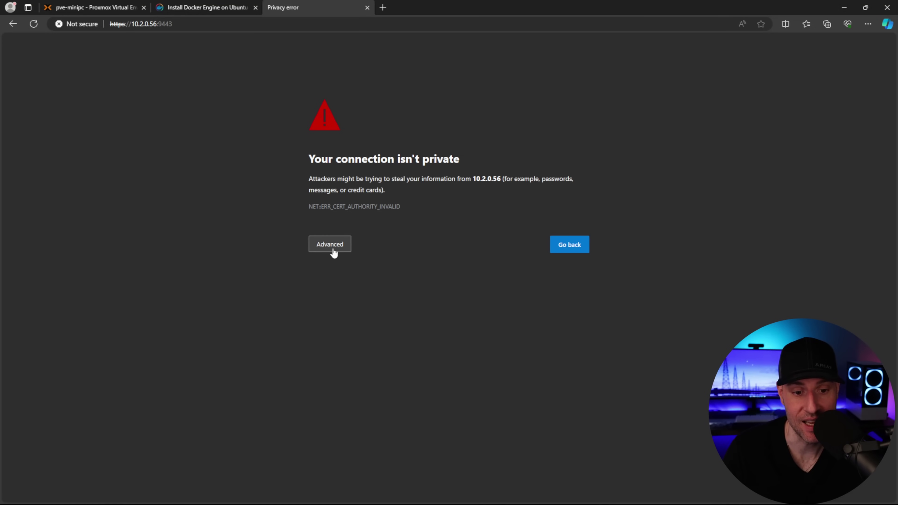
Proceed past the certificate warning, create the Portainer admin account, and open the local environment
{"action": "left_click", "coordinate": [333, 252]}
{"action": "left_click", "coordinate": [370, 316]}
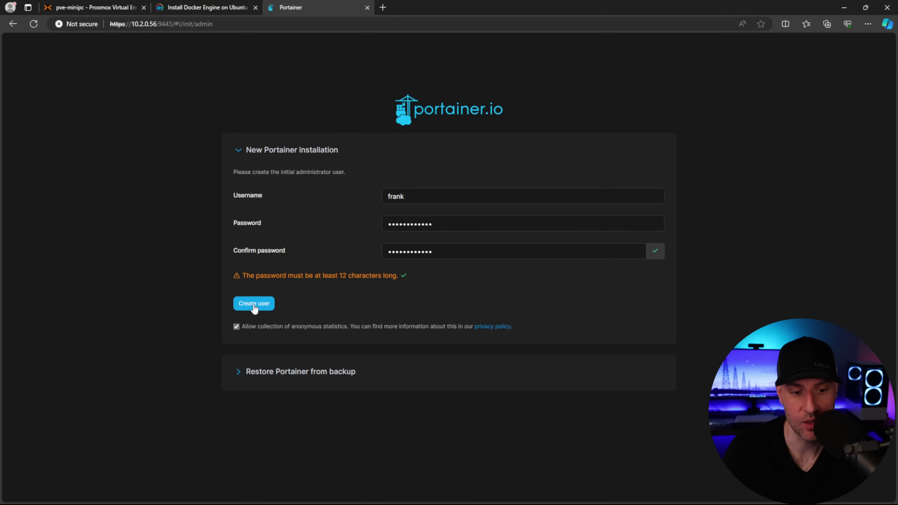
{"action": "left_click", "coordinate": [253, 303]}
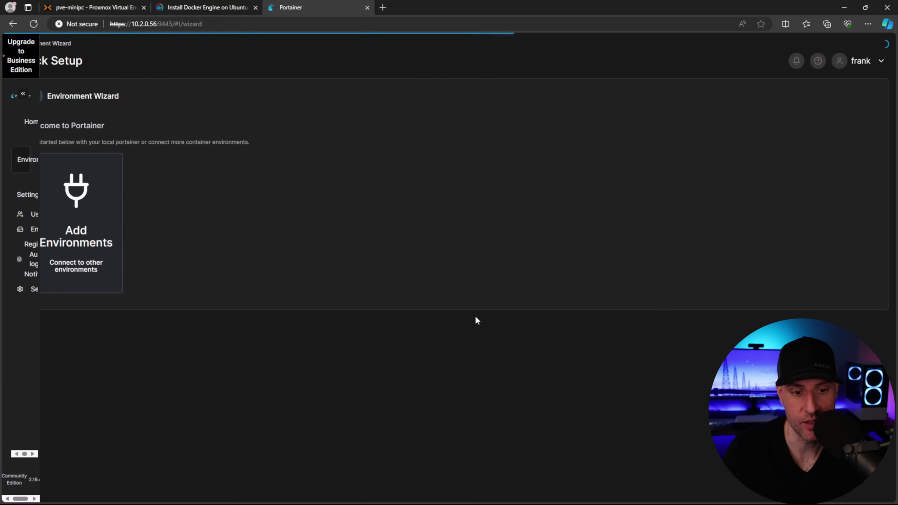
{"action": "left_click", "coordinate": [186, 223]}
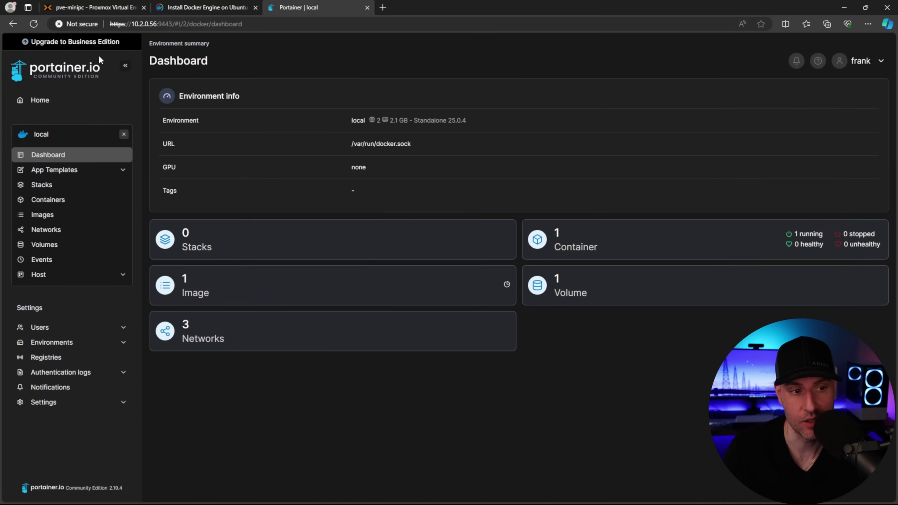
Switch between Portainer and the Proxmox console, ending on the ifconfig output
{"action": "left_click", "coordinate": [106, 7]}
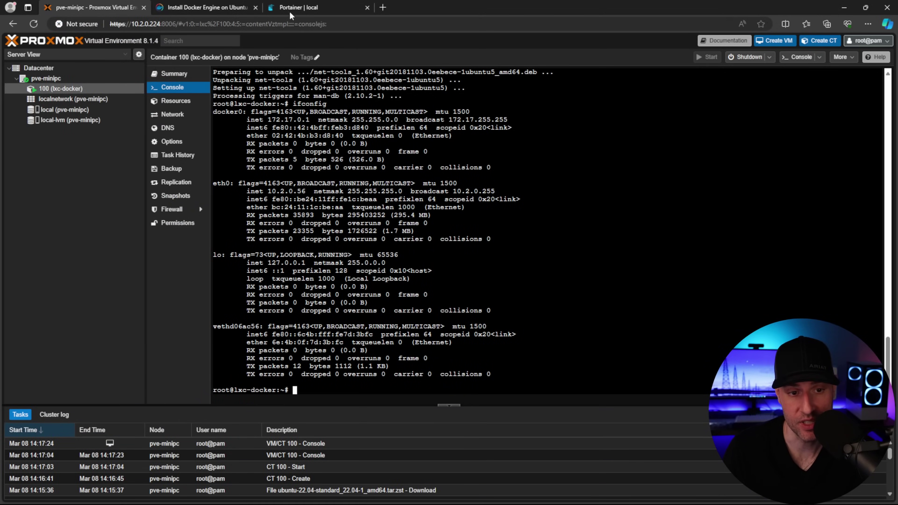
{"action": "left_click", "coordinate": [295, 7]}
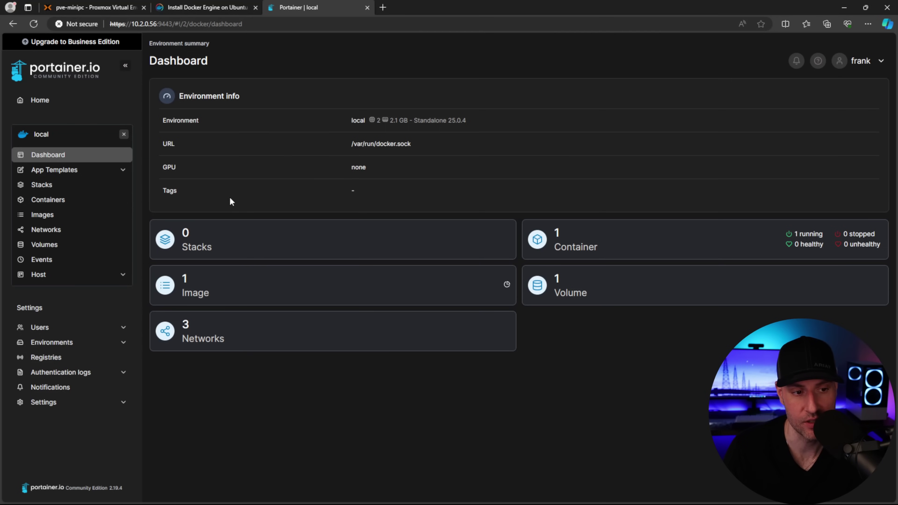
{"action": "left_click", "coordinate": [109, 8]}
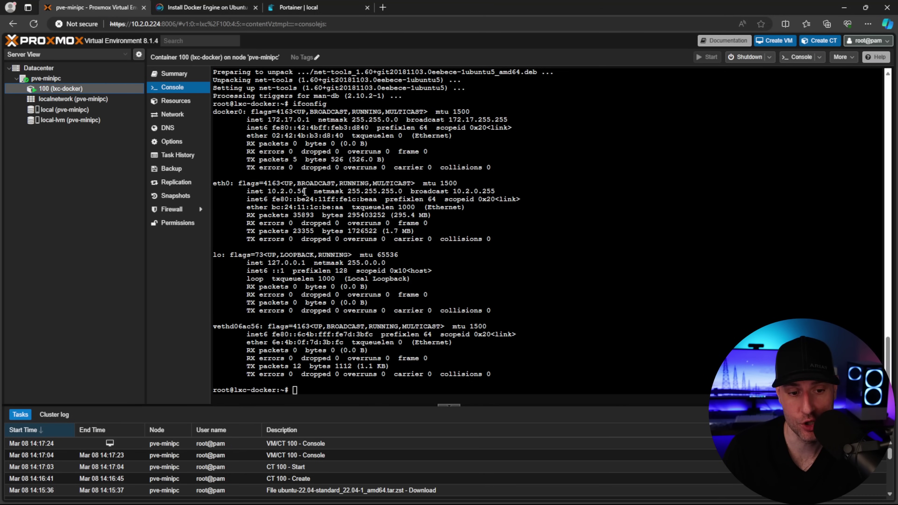
{"action": "left_click_drag", "start_coordinate": [304, 191], "coordinate": [266, 191]}
{"action": "left_click", "coordinate": [269, 191]}
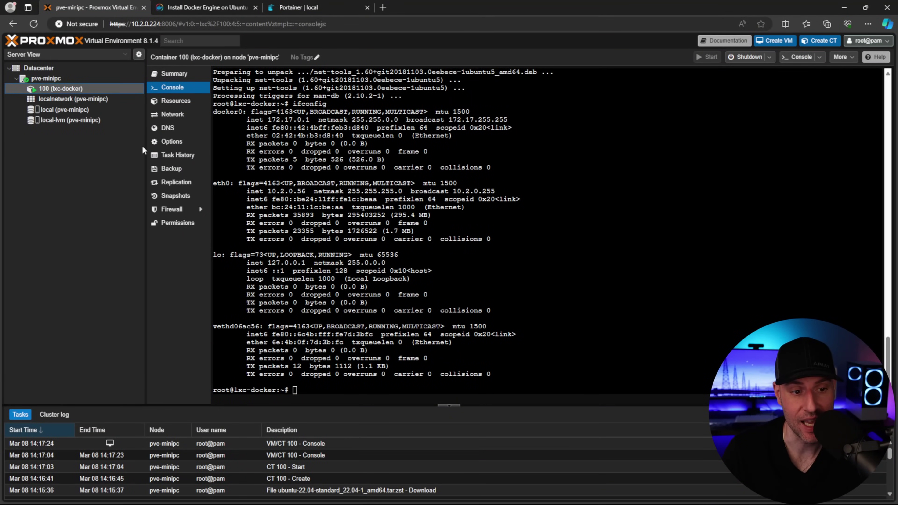
Check container 100's options: unprivileged, with keyctl and nesting features enabled
{"action": "left_click", "coordinate": [169, 143]}
{"action": "left_click", "coordinate": [252, 182]}
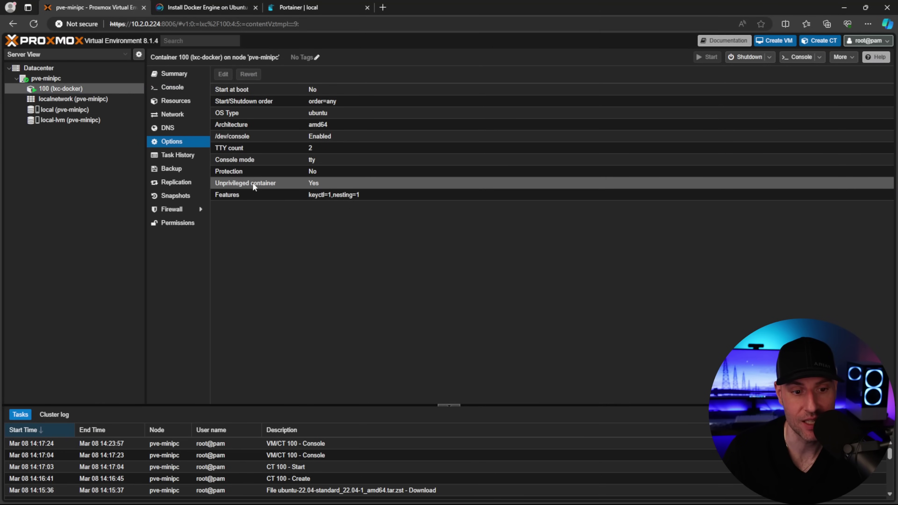
{"action": "left_click", "coordinate": [277, 194]}
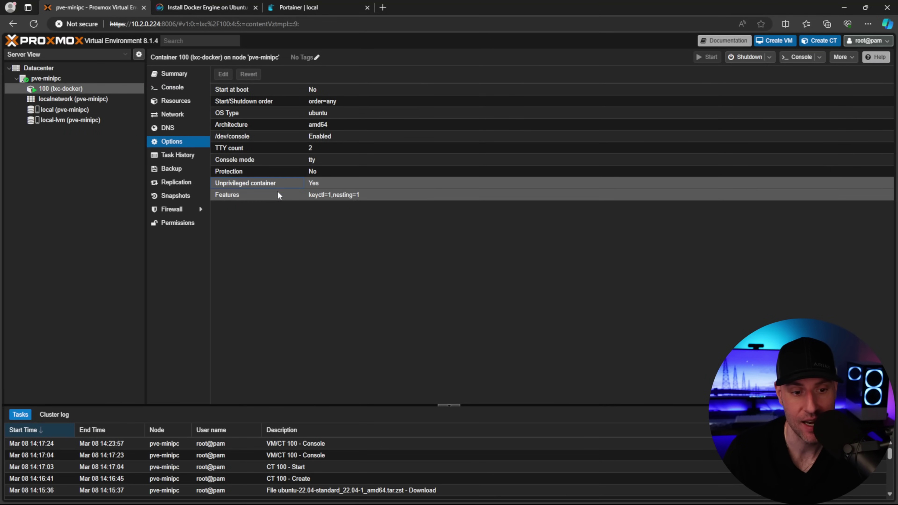
{"action": "left_click", "coordinate": [223, 76]}
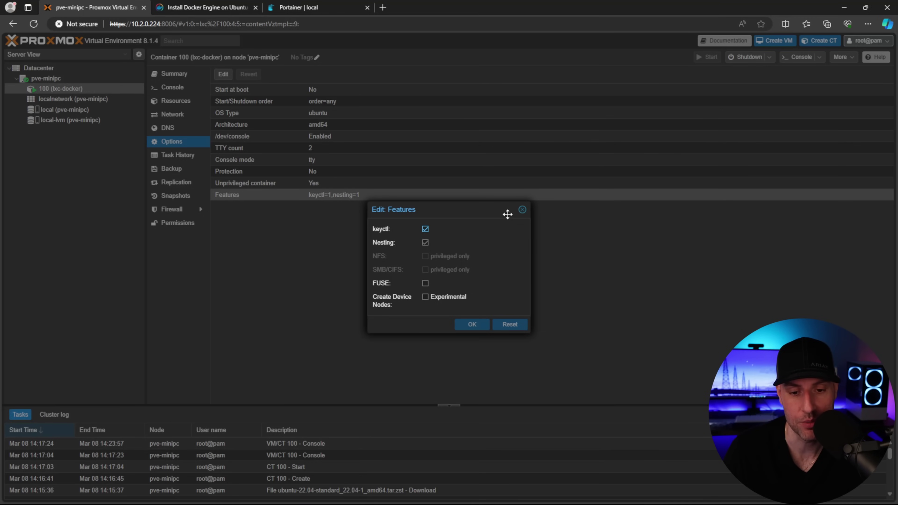
{"action": "left_click", "coordinate": [522, 209]}
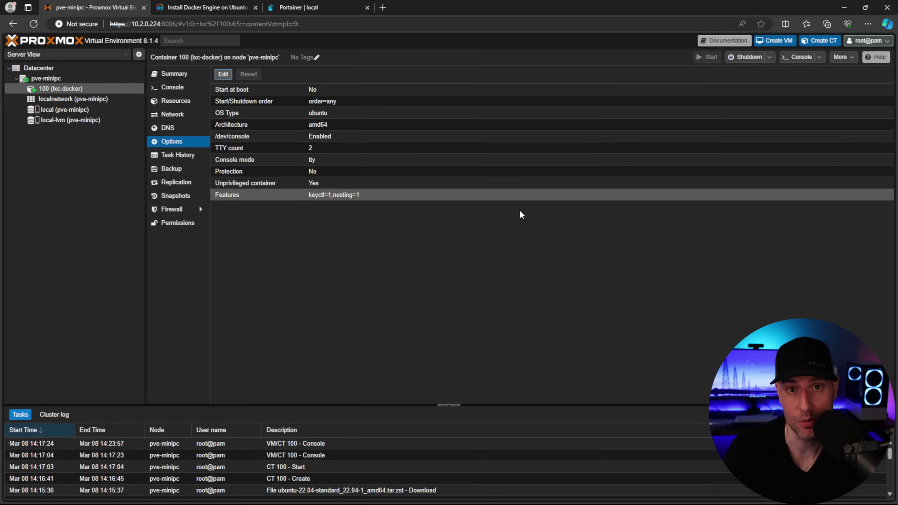
{"action": "left_click", "coordinate": [66, 90]}
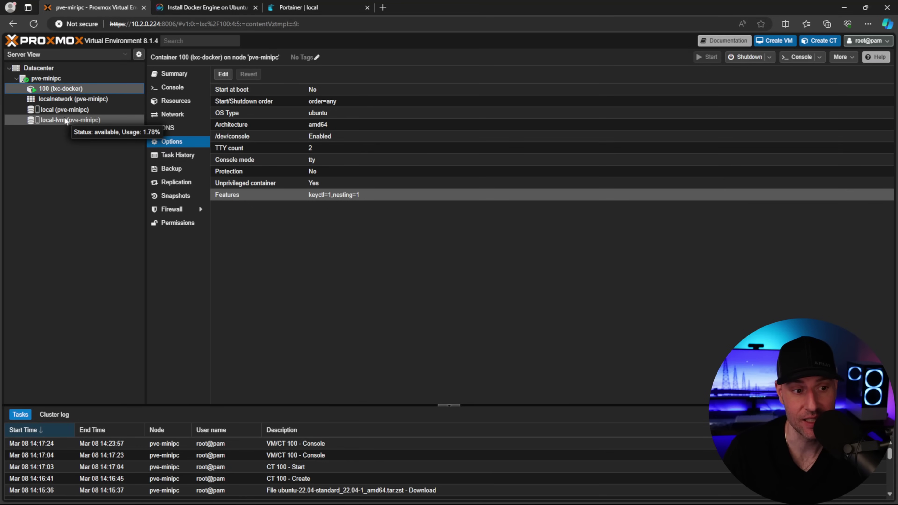
Create privileged container 101 'lxc-jellyfin' with 2 cores, 2048 MiB memory and 20 GiB disk
{"action": "left_click", "coordinate": [52, 79]}
{"action": "left_click", "coordinate": [817, 40]}
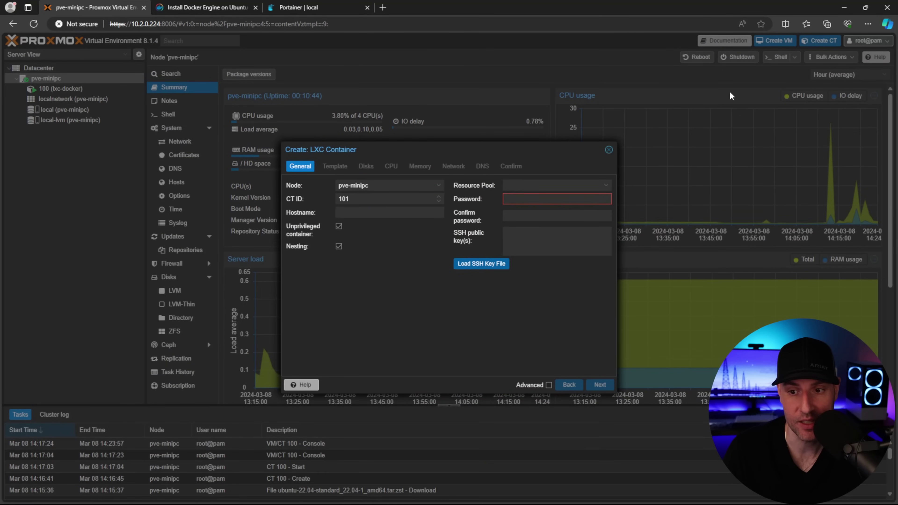
{"action": "left_click", "coordinate": [339, 226]}
{"action": "left_click", "coordinate": [353, 212]}
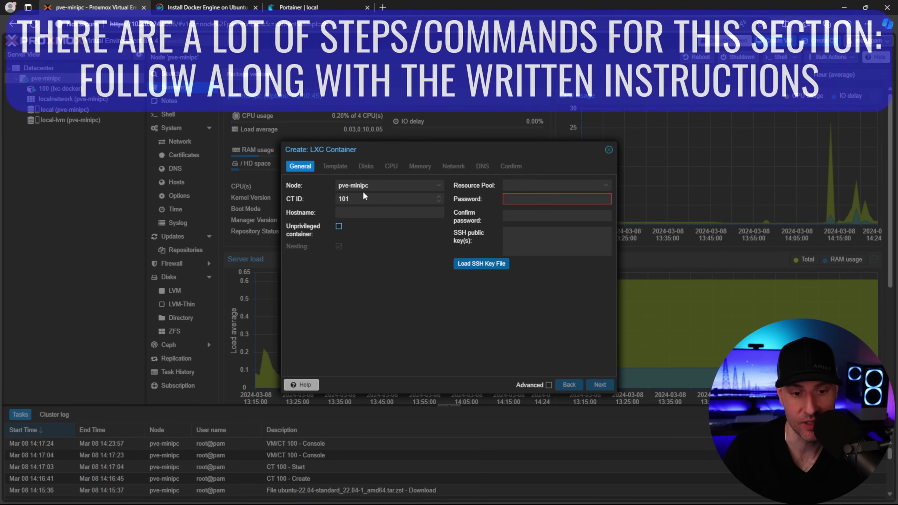
{"action": "type", "text": "lxc-je"}
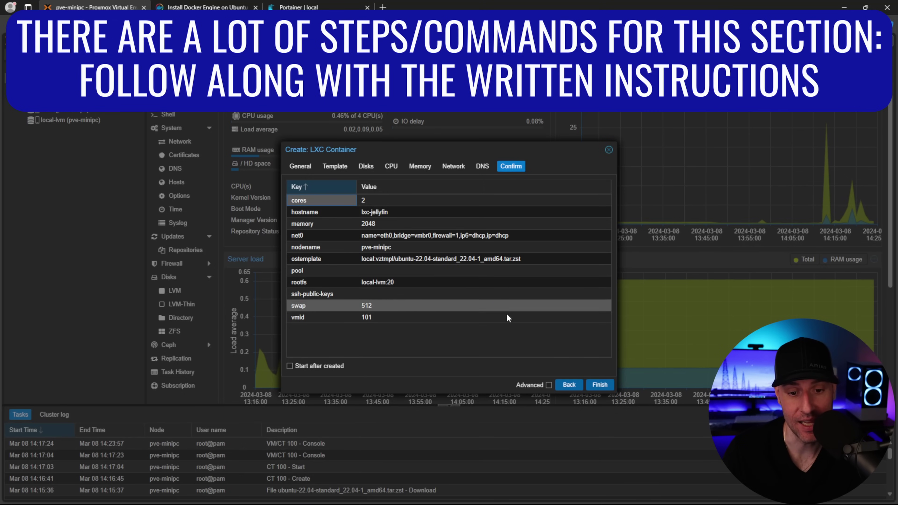
{"action": "left_click", "coordinate": [605, 388]}
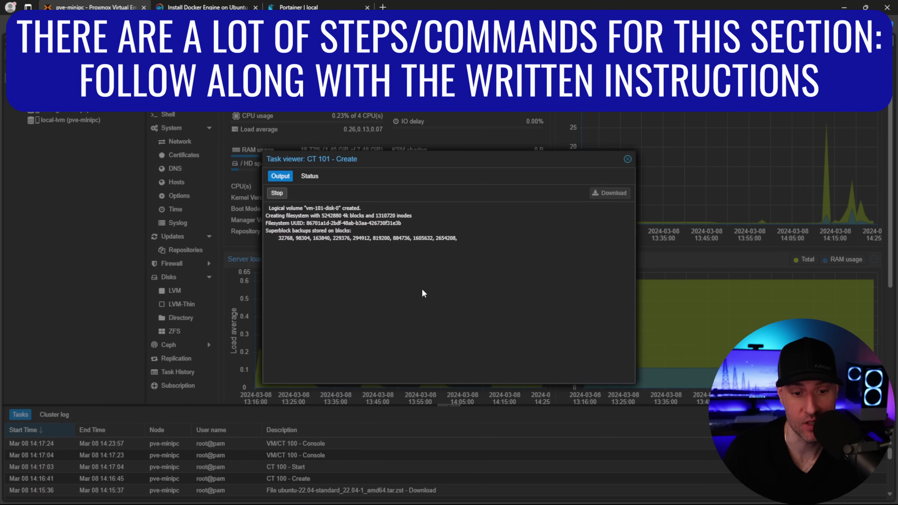
{"action": "left_click", "coordinate": [627, 159]}
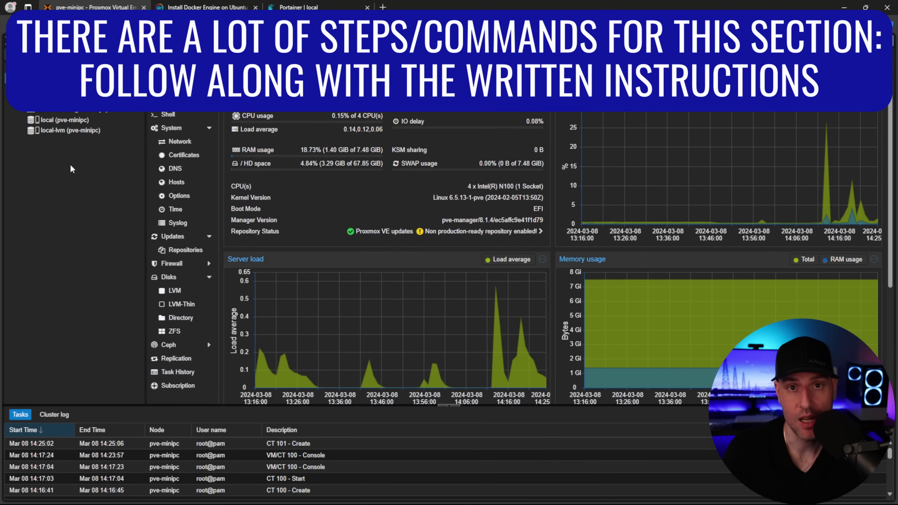
Install vainfo on the host and run it to check the graphics driver
{"action": "left_click", "coordinate": [174, 117]}
{"action": "type", "text": "apt install vainfo -y"}
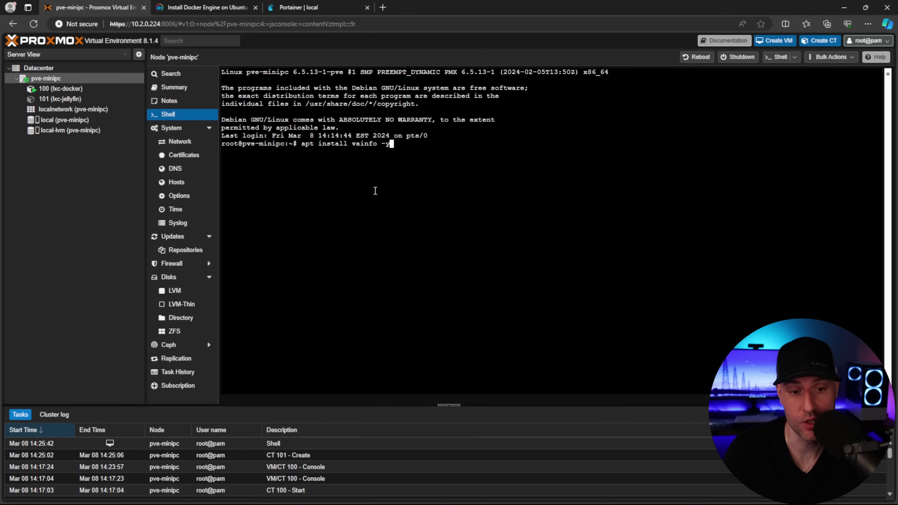
{"action": "key", "text": "Return"}
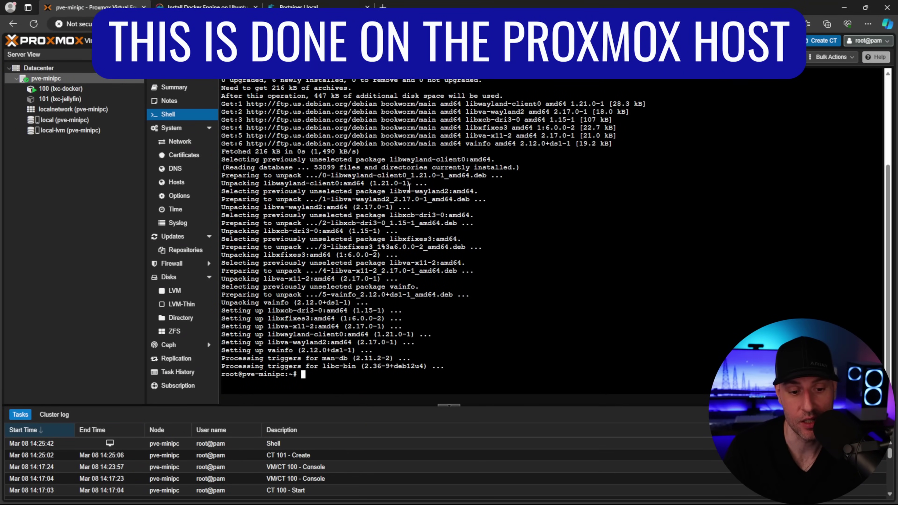
{"action": "type", "text": "vainfo"}
{"action": "key", "text": "Return"}
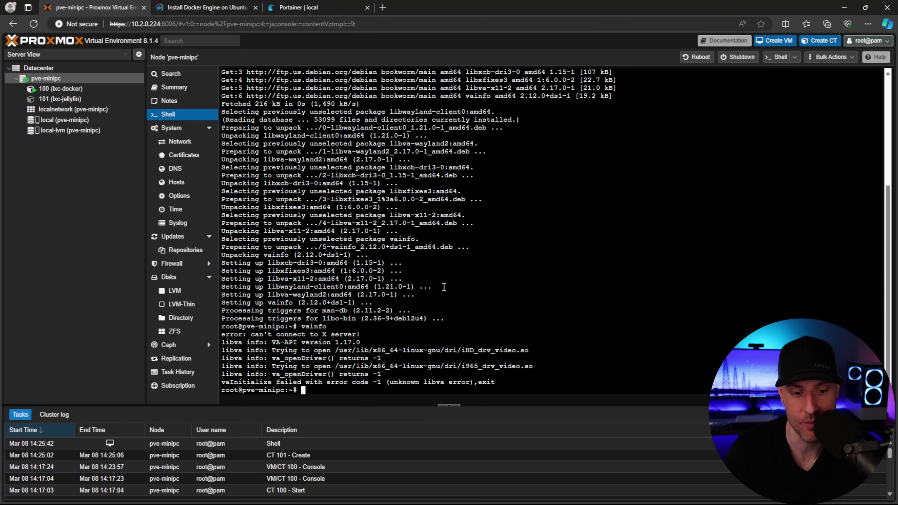
Install software-properties-common, add the non-free repository, and install intel-media-va-driver-non-free
{"action": "type", "text": "apt install software-properties-common -y"}
{"action": "key", "text": "Return"}
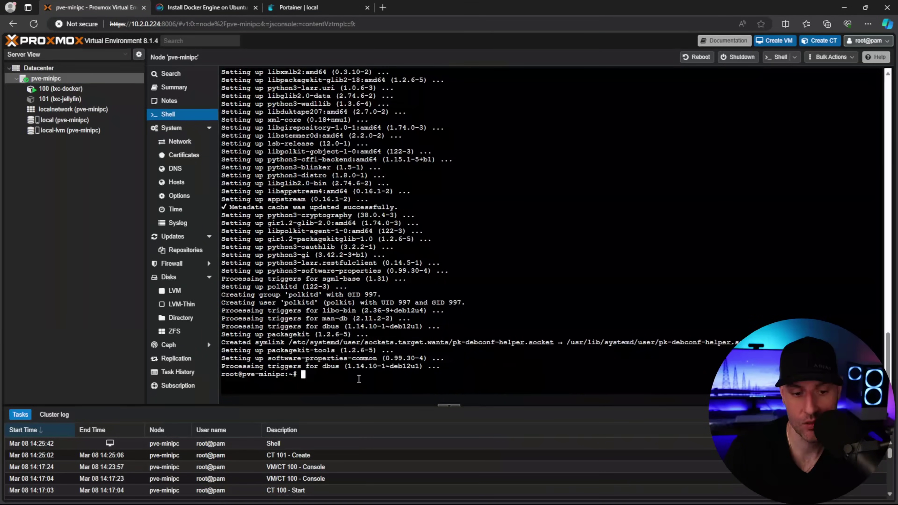
{"action": "right_click", "coordinate": [358, 199]}
{"action": "left_click", "coordinate": [385, 288]}
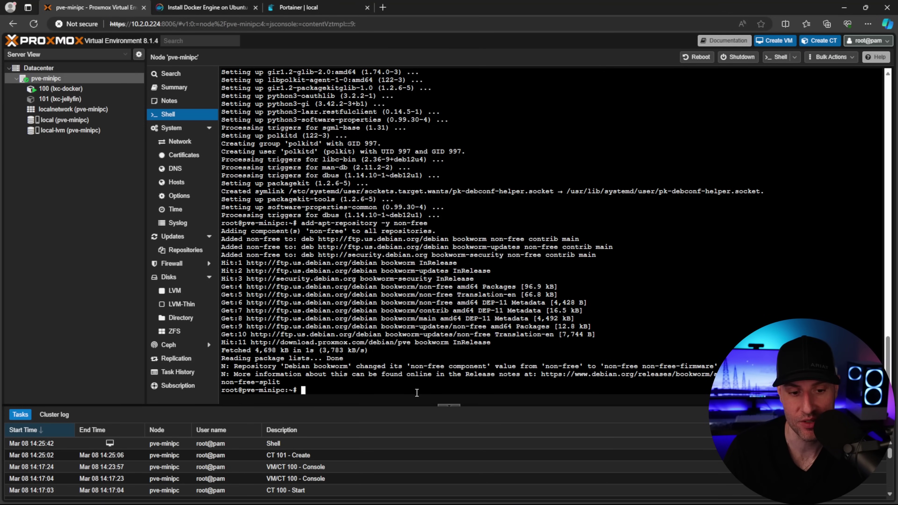
{"action": "right_click", "coordinate": [372, 390]}
{"action": "left_click", "coordinate": [389, 289]}
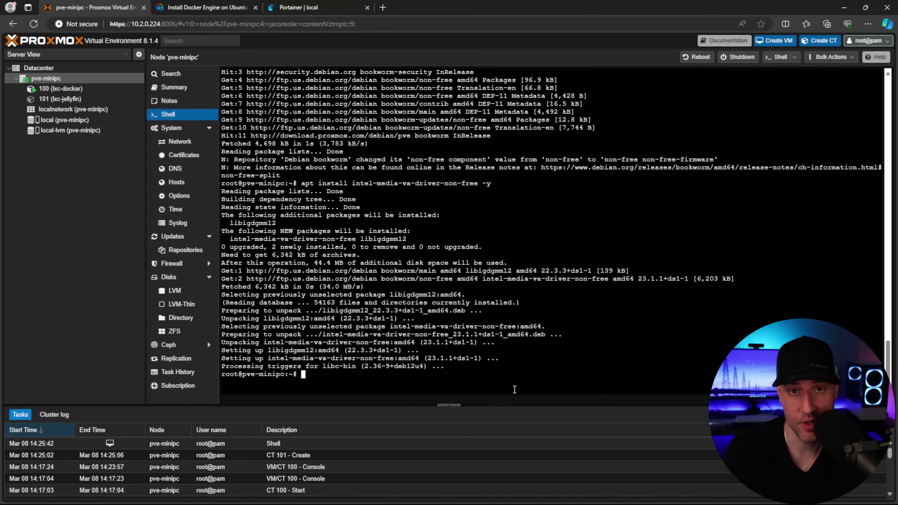
Rerun vainfo to confirm the Intel iHD driver's video profiles, then view lxc-jellyfin's options
{"action": "type", "text": "vainfo"}
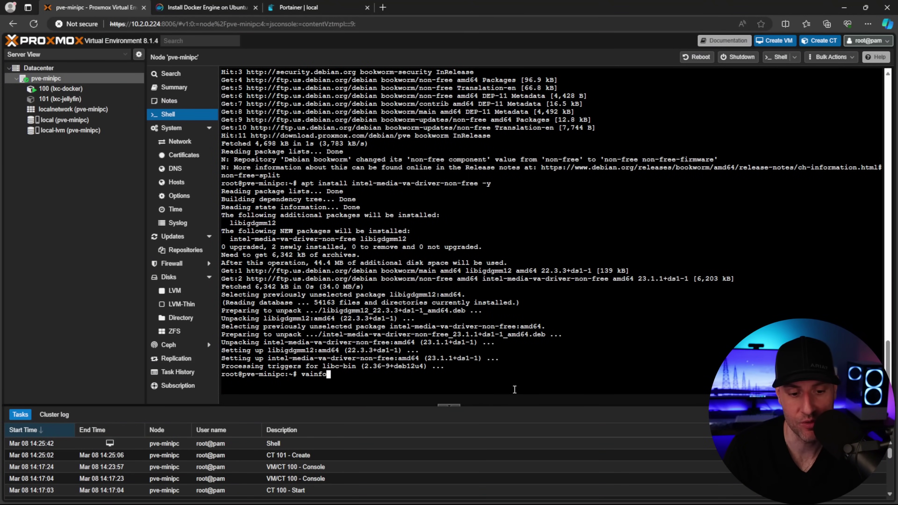
{"action": "key", "text": "Return"}
{"action": "scroll", "coordinate": [400, 163], "scroll_direction": "up", "scroll_amount": 5}
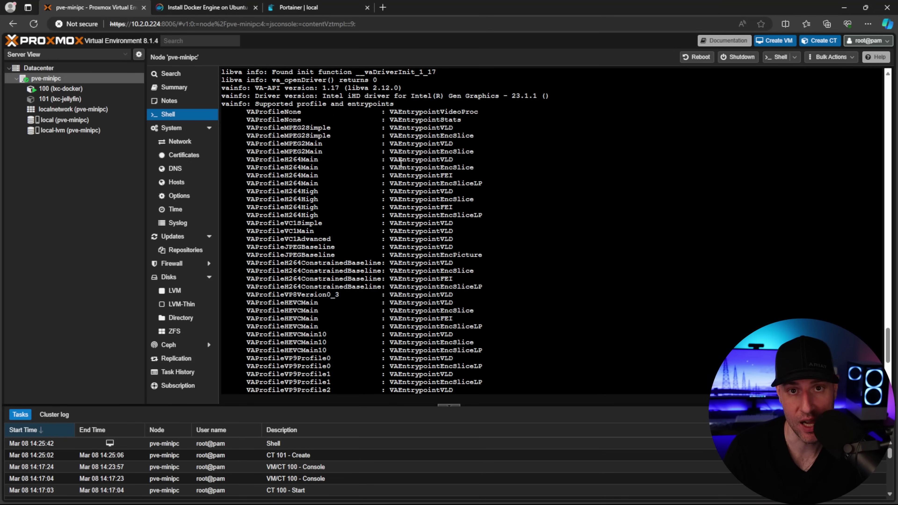
{"action": "scroll", "coordinate": [410, 170], "scroll_direction": "down", "scroll_amount": 5}
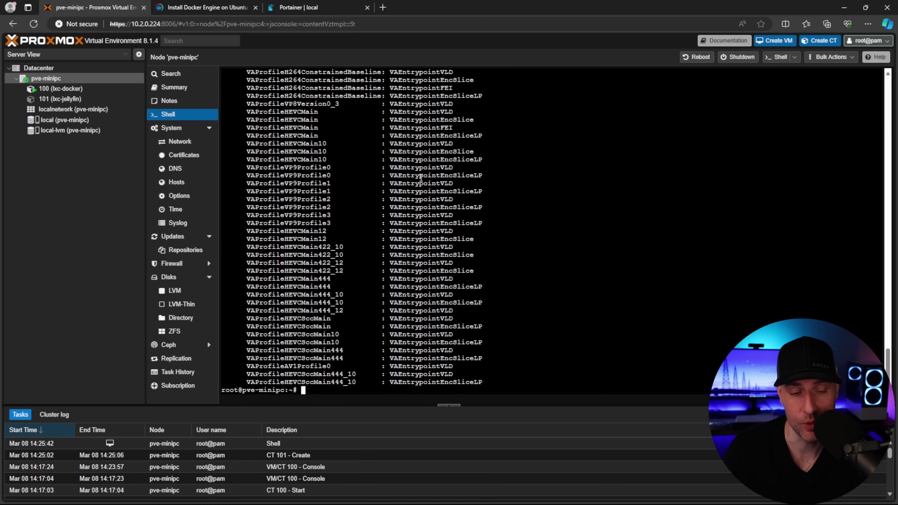
{"action": "left_click", "coordinate": [70, 99]}
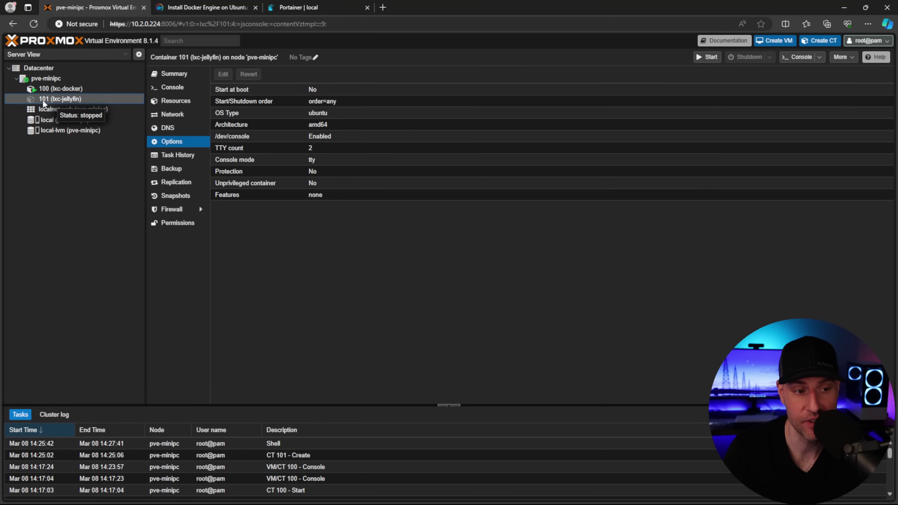
From the host node shell, open /etc/pve/lxc/101.conf in nano
{"action": "left_click", "coordinate": [69, 77]}
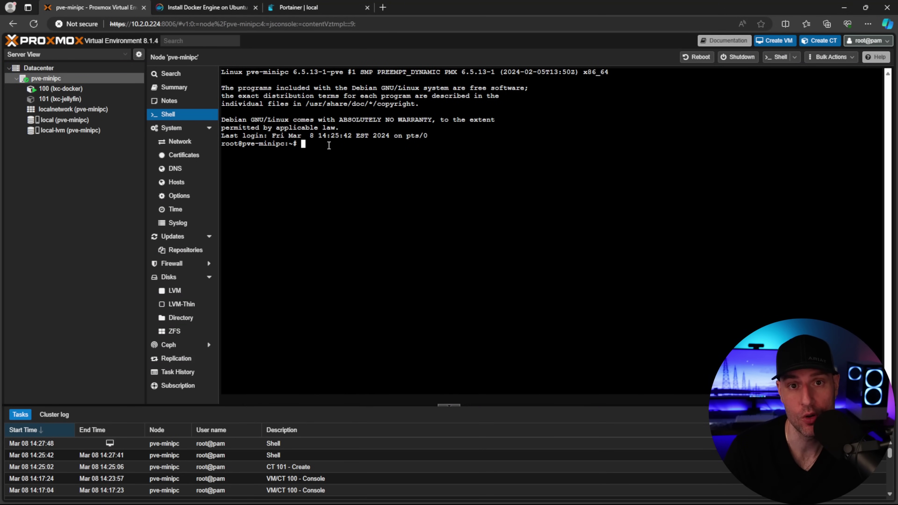
{"action": "type", "text": "nano /etc/pve/lxc/101.conf"}
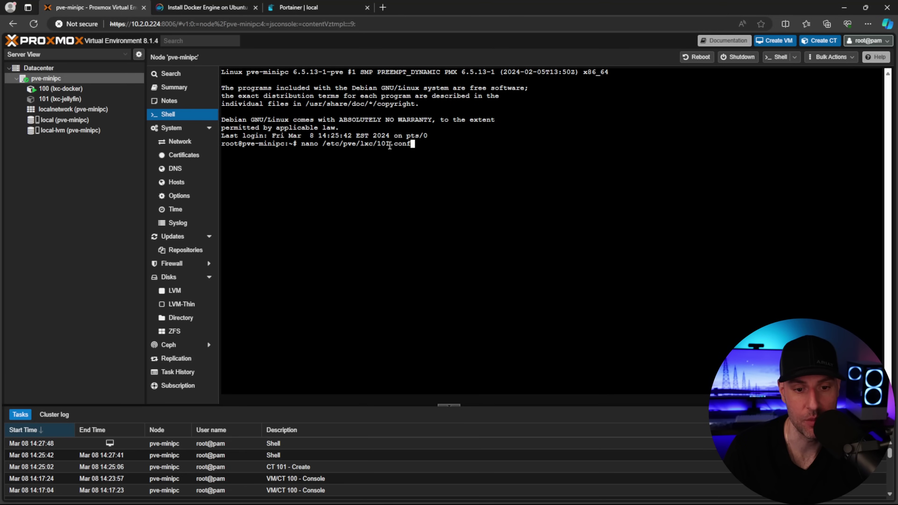
{"action": "left_click_drag", "start_coordinate": [390, 146], "coordinate": [378, 146]}
{"action": "left_click", "coordinate": [56, 171]}
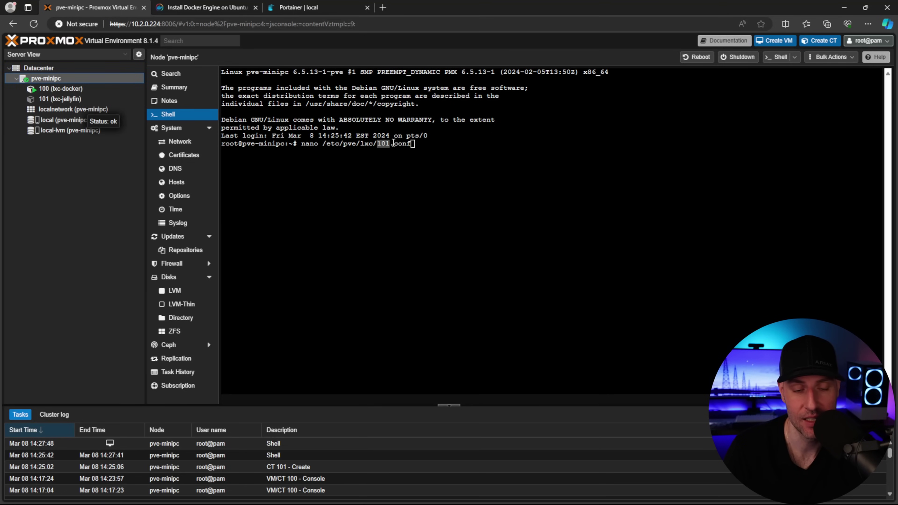
{"action": "left_click", "coordinate": [468, 147]}
{"action": "key", "text": "Return"}
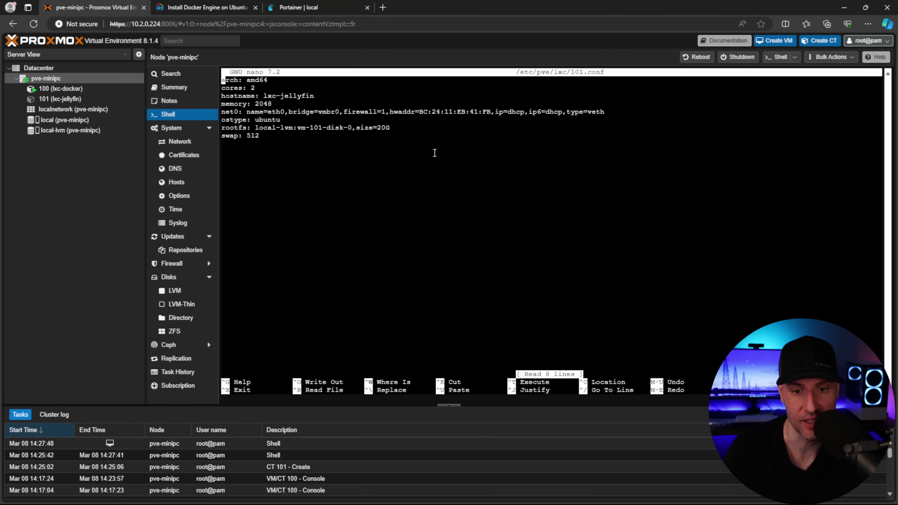
Add cgroup2 allow lines for 226:0 and 226:128 plus the renderD128 mount.entry, and save
{"action": "right_click", "coordinate": [408, 164]}
{"action": "left_click", "coordinate": [437, 253]}
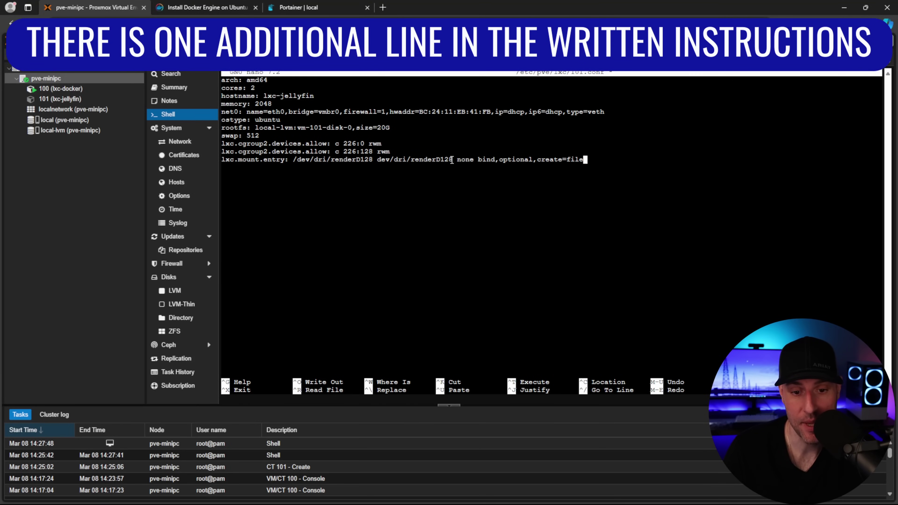
{"action": "left_click_drag", "start_coordinate": [453, 161], "coordinate": [377, 162]}
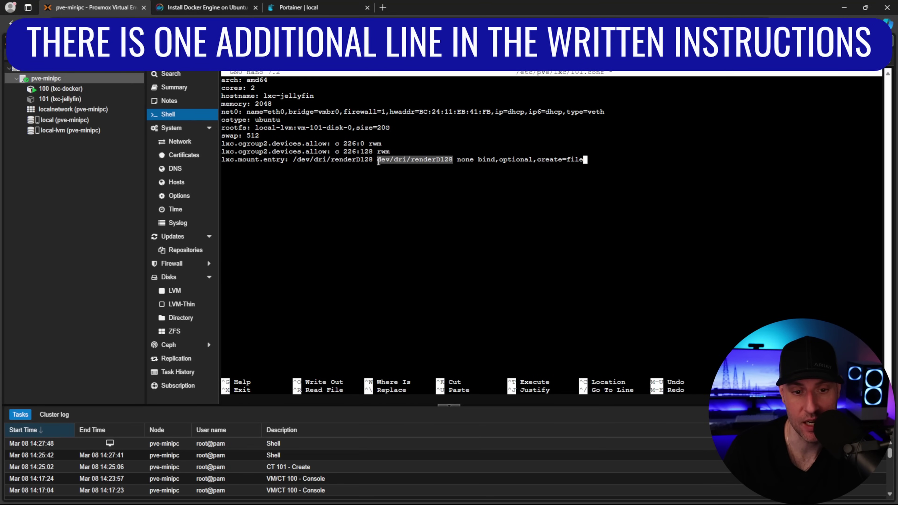
{"action": "left_click", "coordinate": [410, 202]}
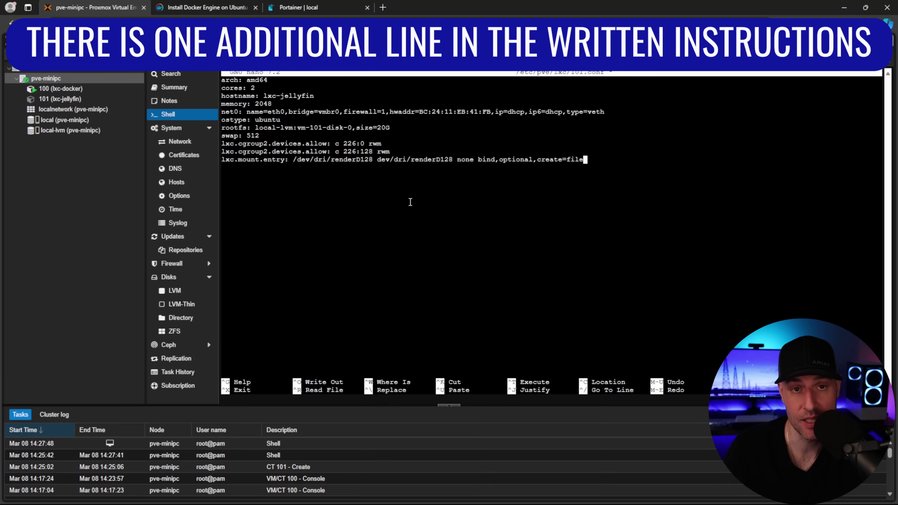
{"action": "key", "text": "ctrl+x"}
{"action": "key", "text": "y"}
{"action": "key", "text": "Return"}
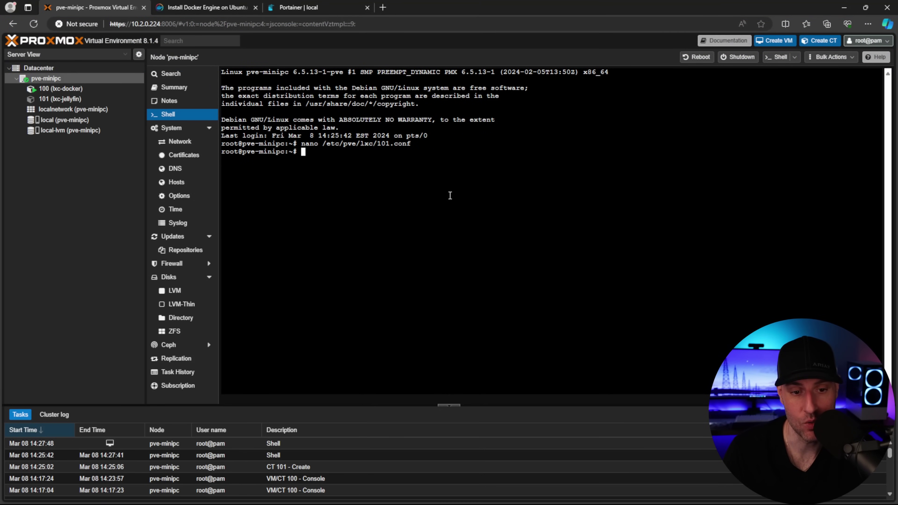
Run chmod 777 /dev/dri/renderD128 on the host
{"action": "type", "text": "chmod 777 /dev/dri/renderD128"}
{"action": "key", "text": "Return"}
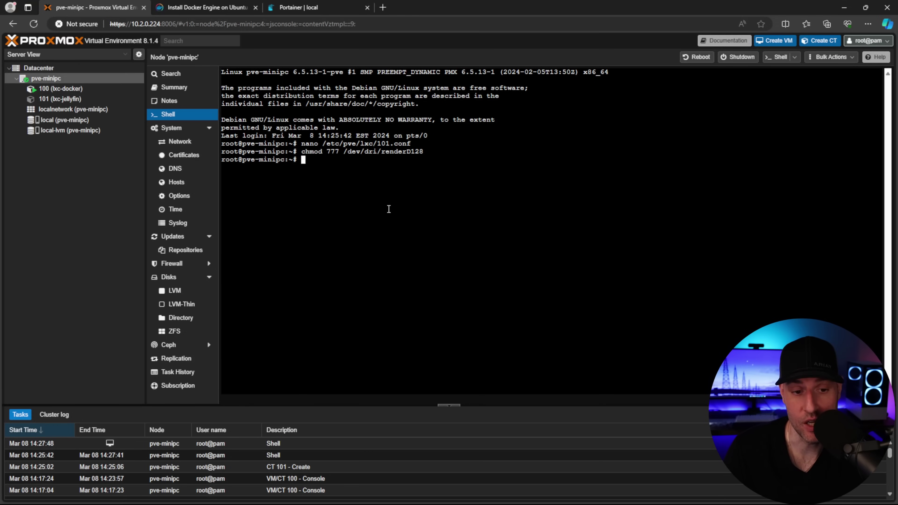
{"action": "right_click", "coordinate": [70, 99]}
Start lxc-jellyfin and update and upgrade its packages with apt
{"action": "left_click", "coordinate": [97, 122]}
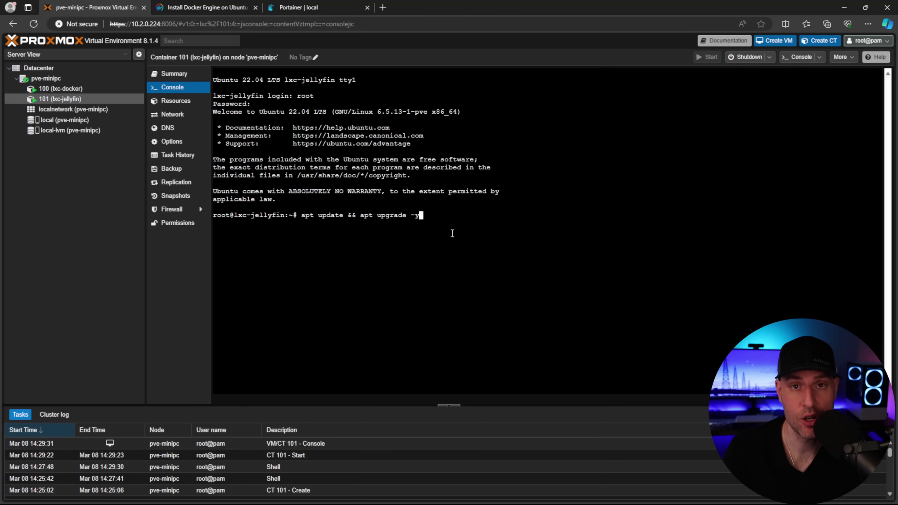
{"action": "key", "text": "Return"}
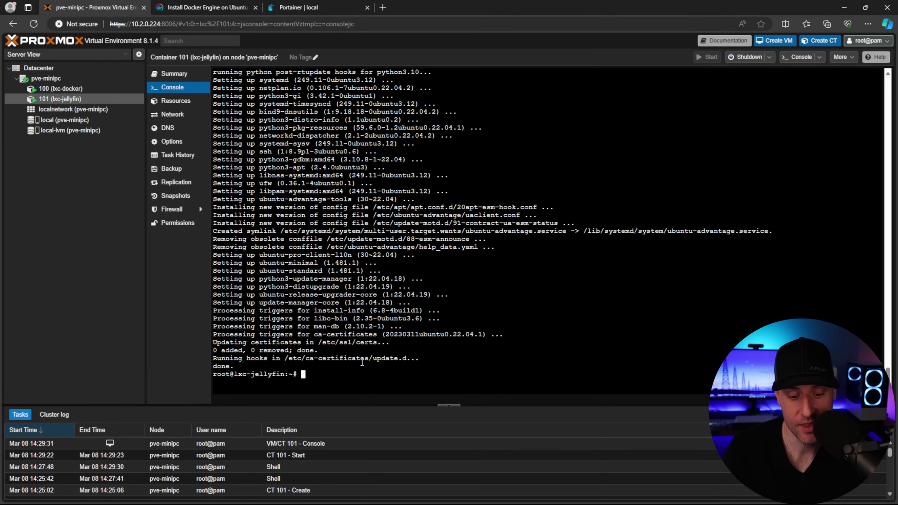
{"action": "type", "text": "clear"}
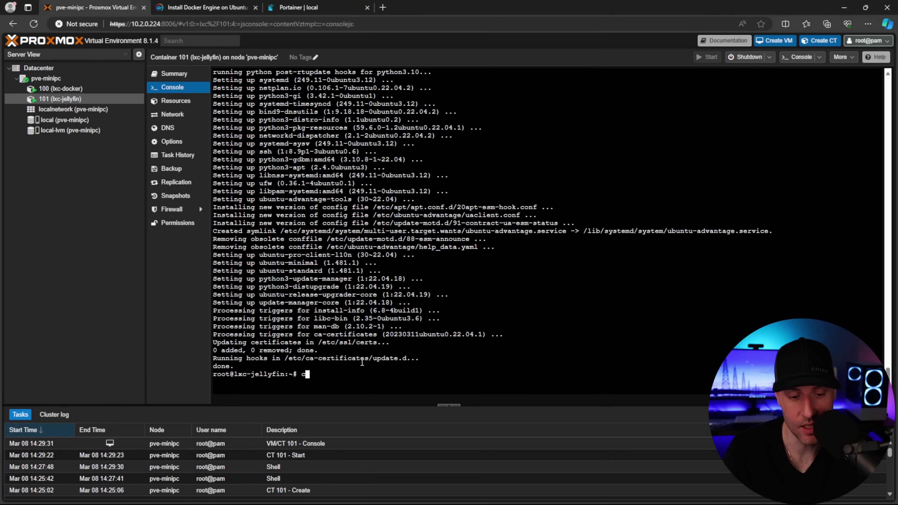
{"action": "key", "text": "Return"}
Install vainfo in the container and run it to list the GPU video profiles
{"action": "type", "text": "apt install vainfo -y"}
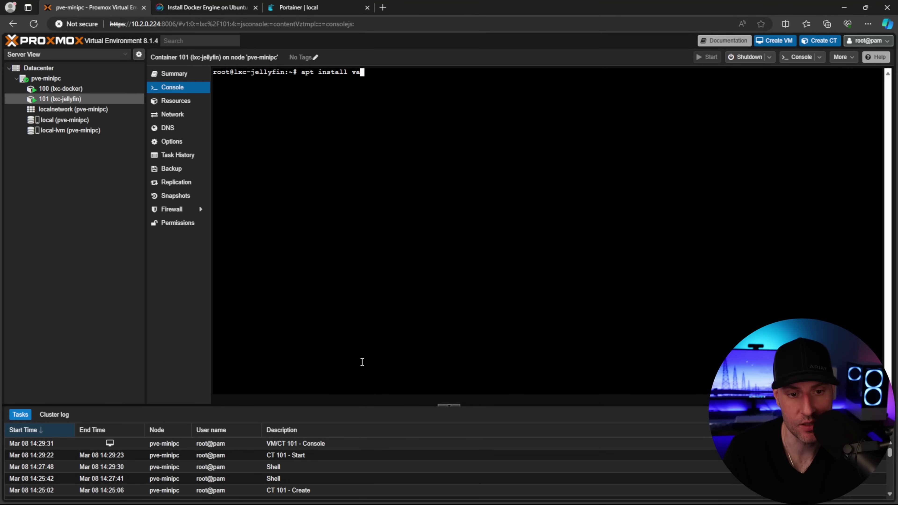
{"action": "key", "text": "Return"}
{"action": "type", "text": "v"}
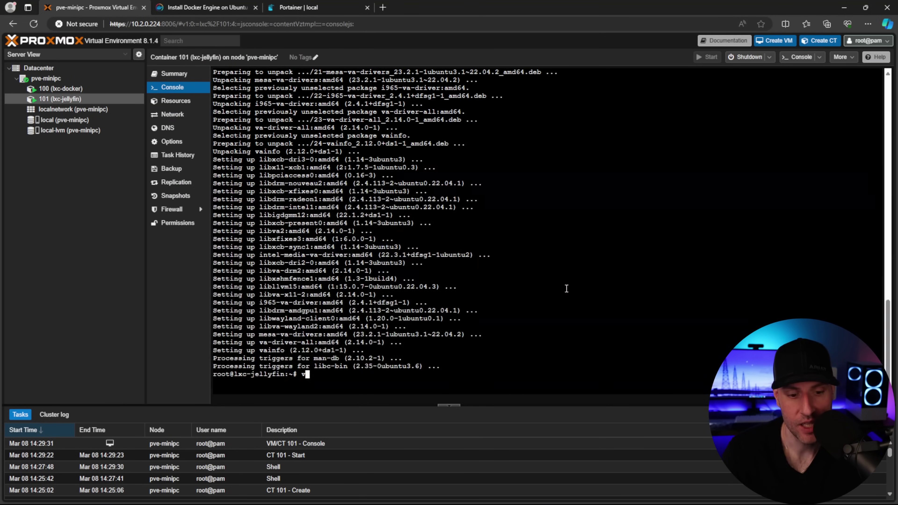
{"action": "type", "text": "ainfo"}
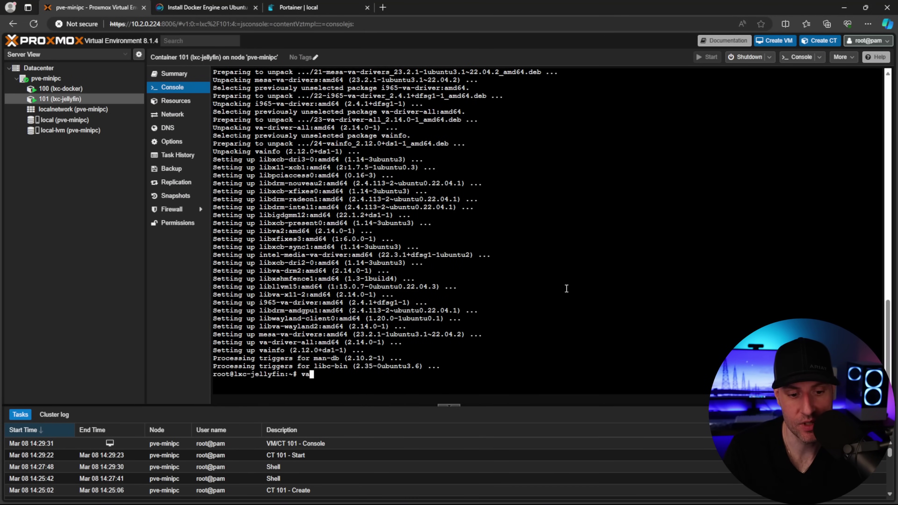
{"action": "key", "text": "Return"}
{"action": "scroll", "coordinate": [511, 231], "scroll_direction": "up", "scroll_amount": 5}
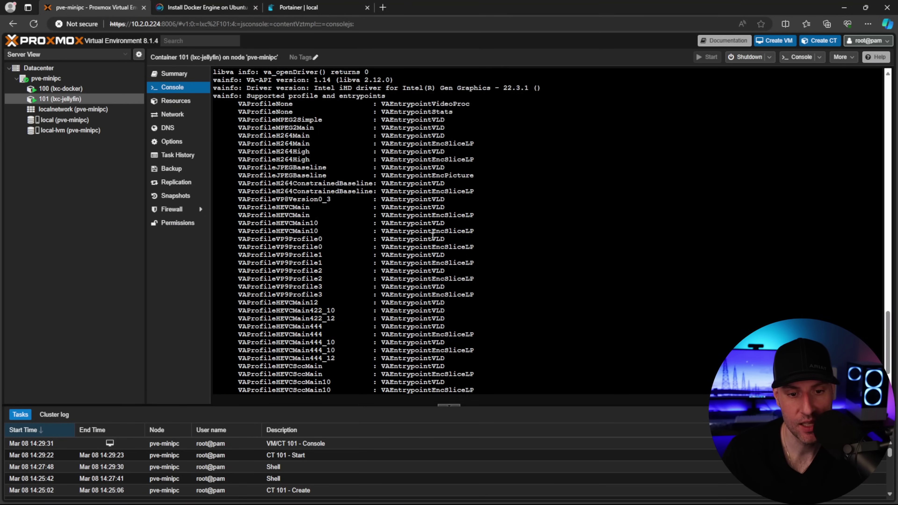
{"action": "scroll", "coordinate": [435, 238], "scroll_direction": "down", "scroll_amount": 5}
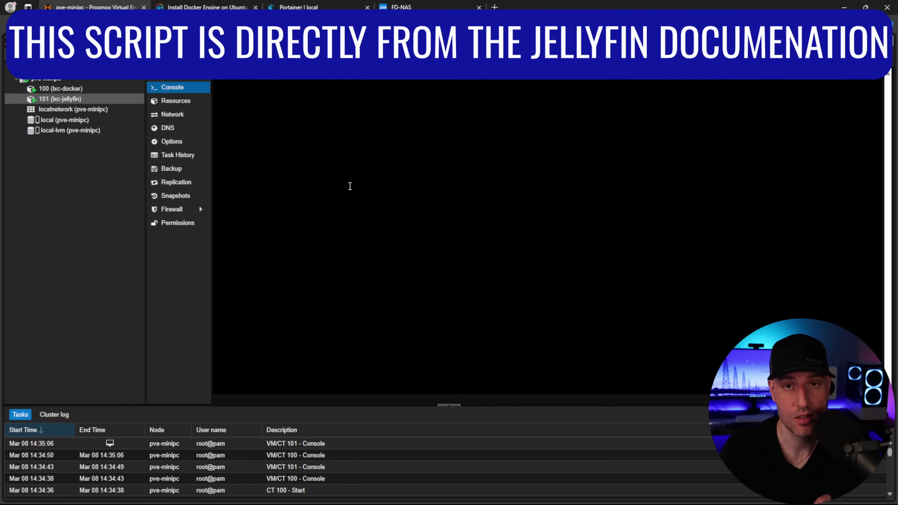
Install curl, run the Jellyfin install script, then shut the container down with 'shutdown now'
{"action": "type", "text": "apt install curl -y"}
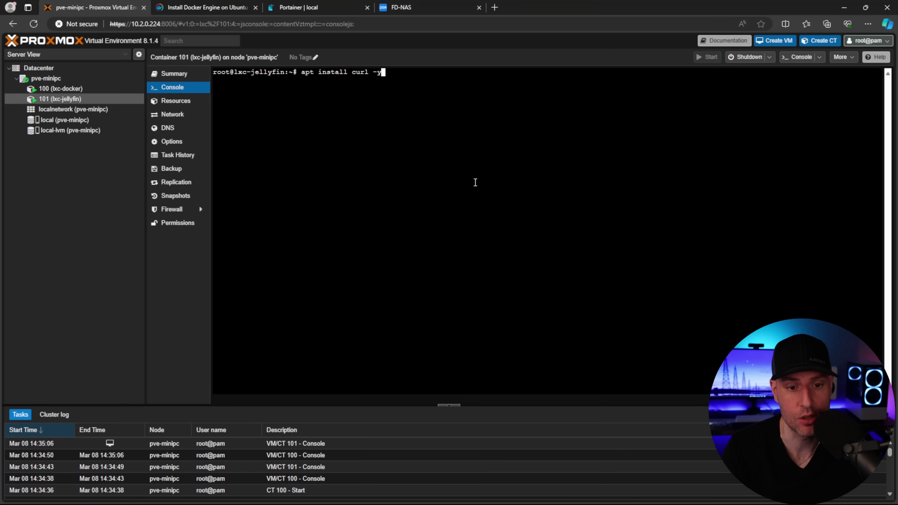
{"action": "key", "text": "Return"}
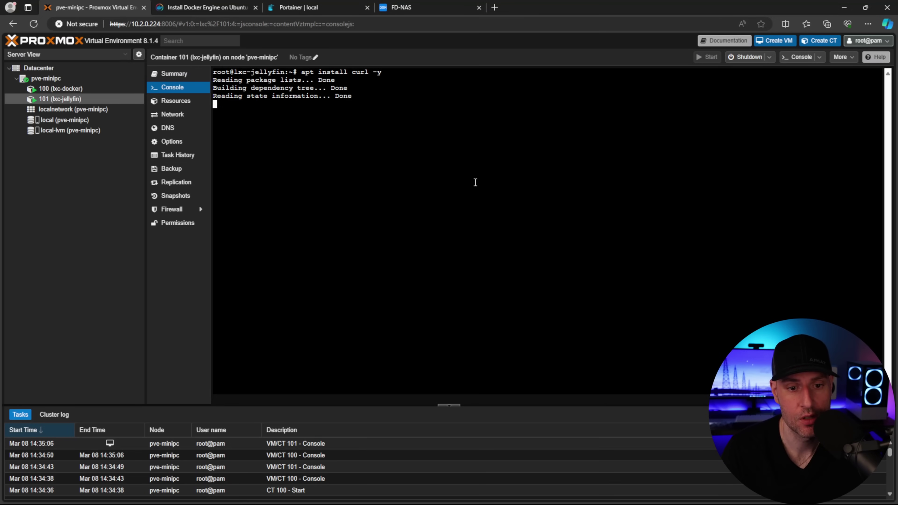
{"action": "key", "text": "ctrl+shift+v"}
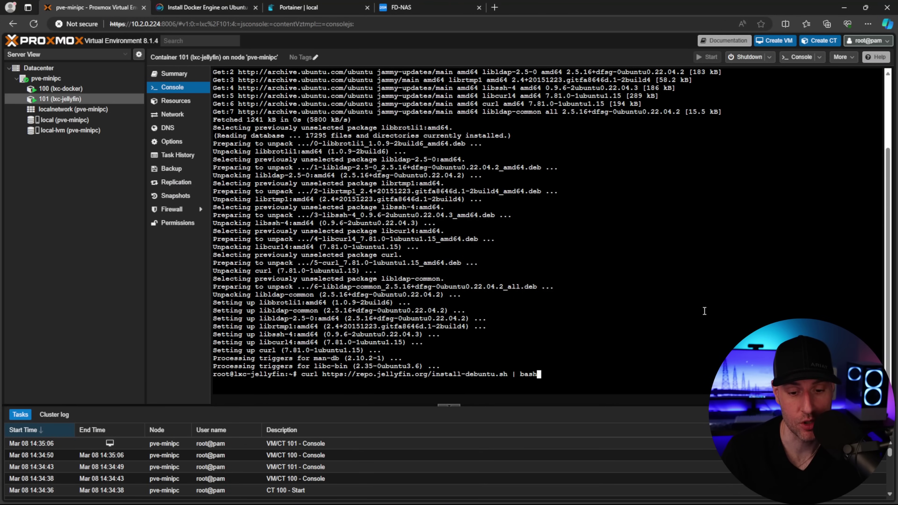
{"action": "key", "text": "Return"}
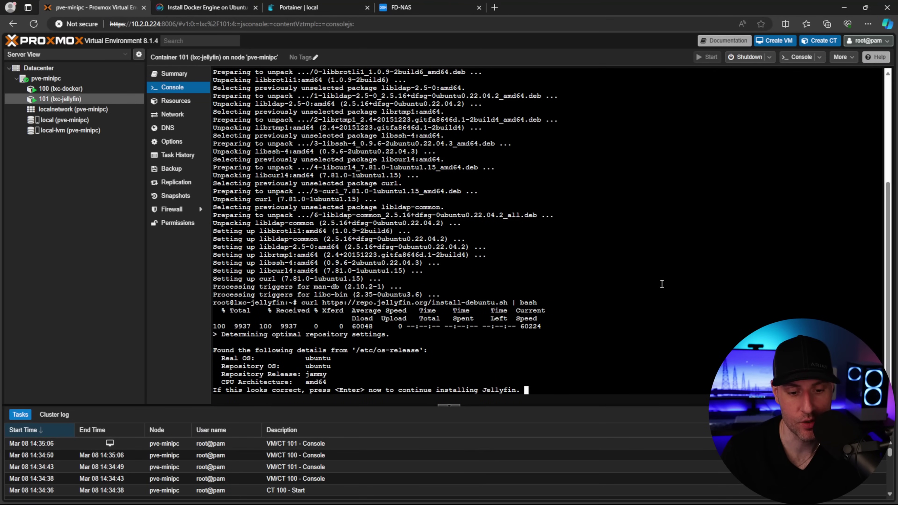
{"action": "key", "text": "Return"}
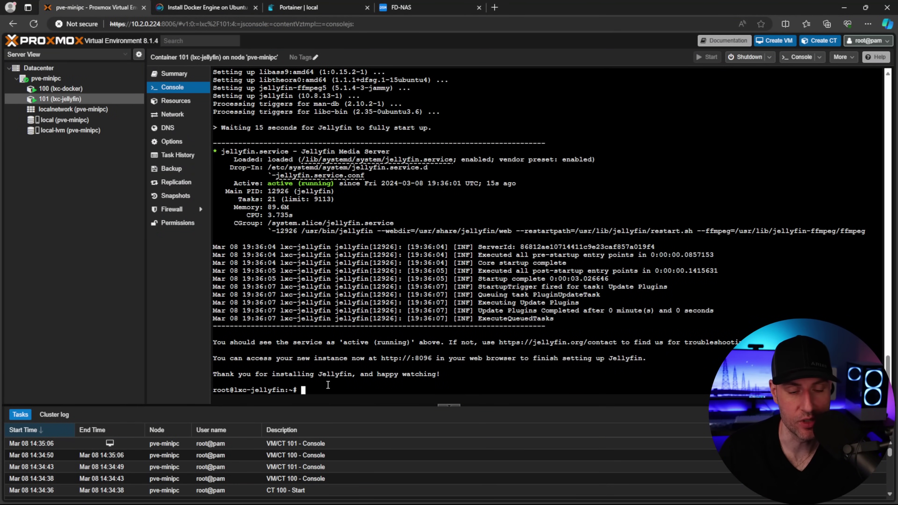
{"action": "type", "text": "shutdown now"}
{"action": "key", "text": "Return"}
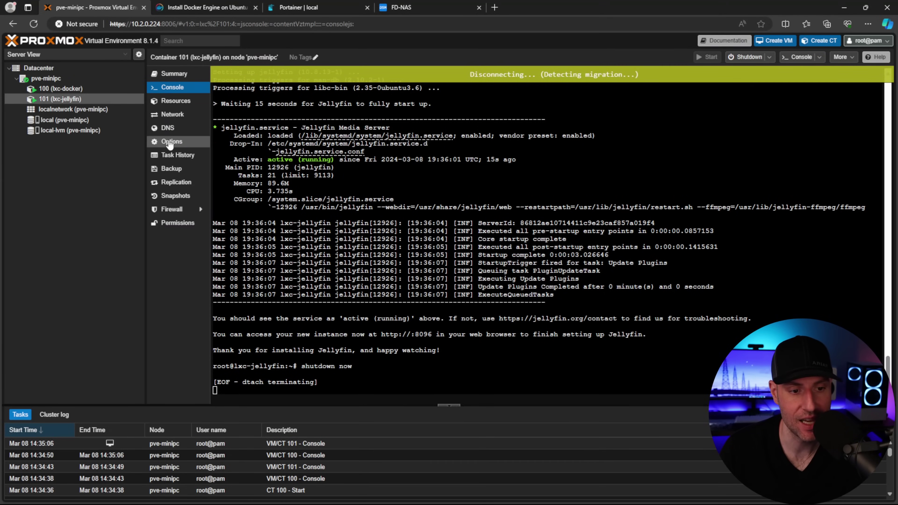
Enable the NFS feature in lxc-jellyfin's Options > Features
{"action": "left_click", "coordinate": [170, 143]}
{"action": "left_click", "coordinate": [247, 194]}
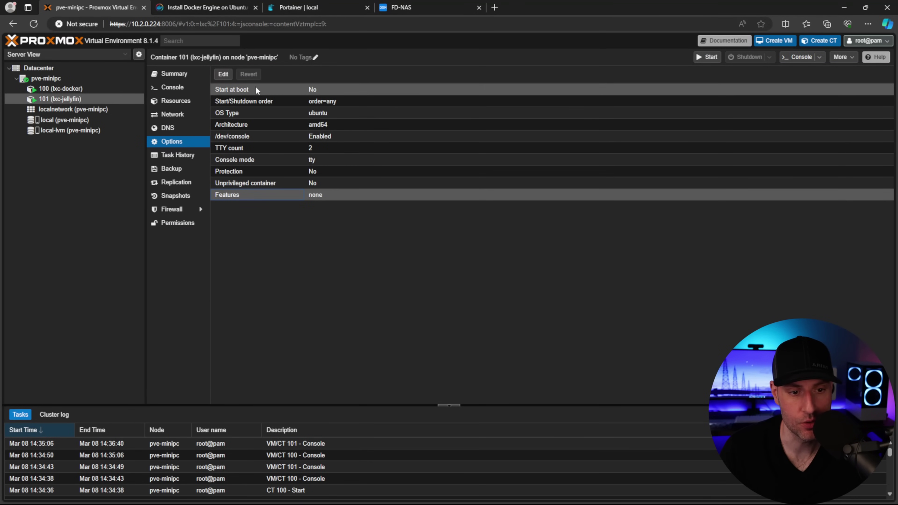
{"action": "left_click", "coordinate": [223, 74]}
{"action": "left_click", "coordinate": [425, 256]}
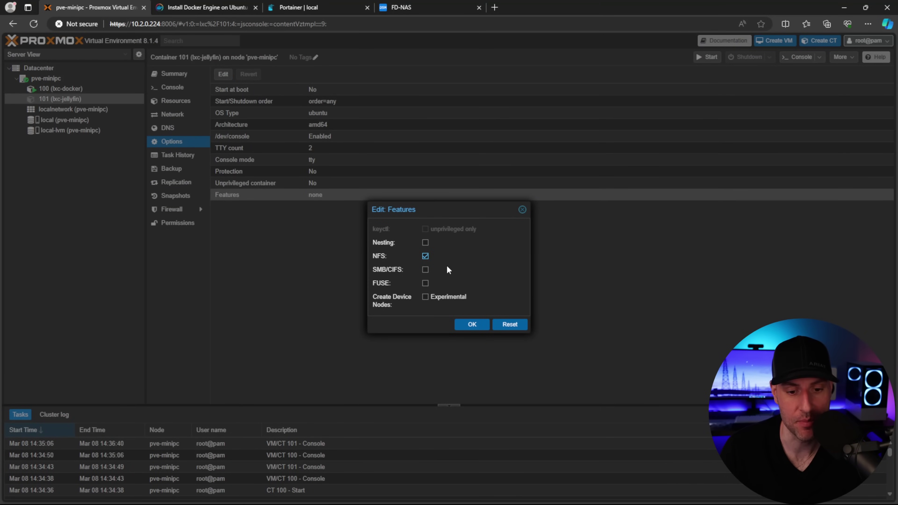
{"action": "left_click", "coordinate": [471, 325]}
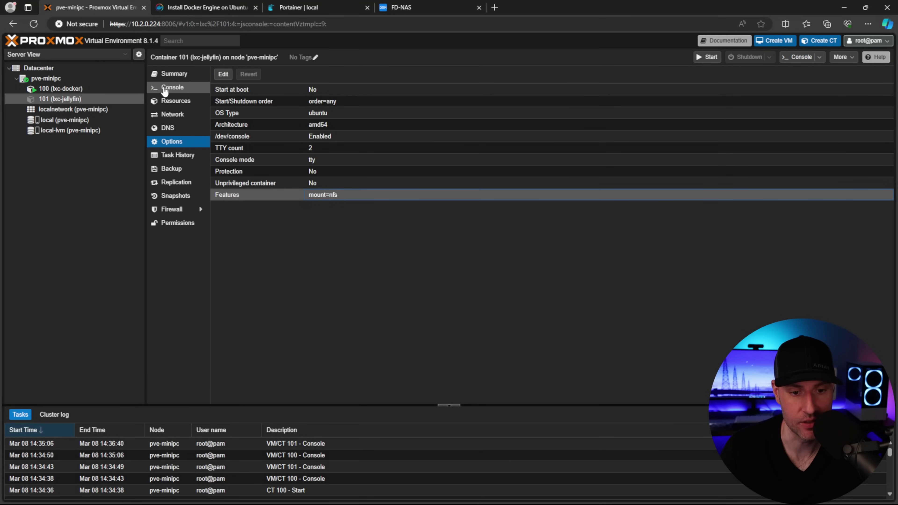
Start lxc-jellyfin again from its Console
{"action": "left_click", "coordinate": [165, 89]}
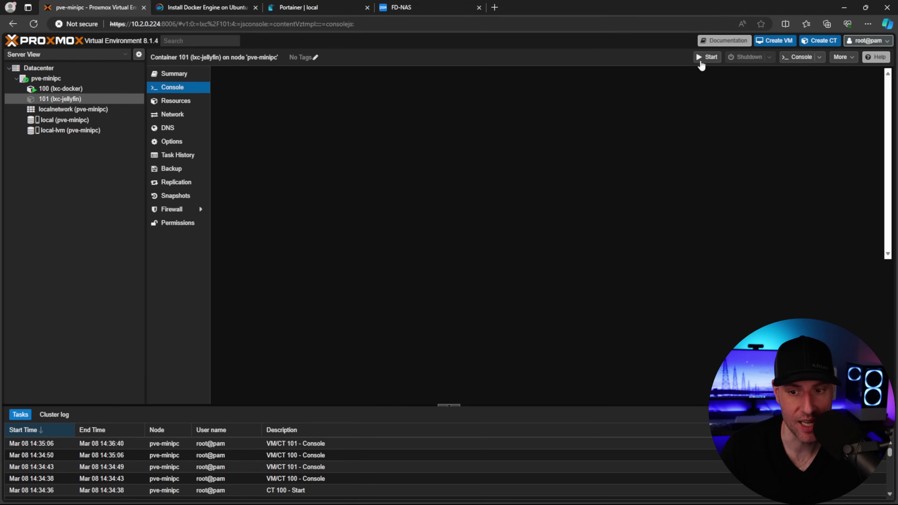
{"action": "left_click", "coordinate": [701, 61]}
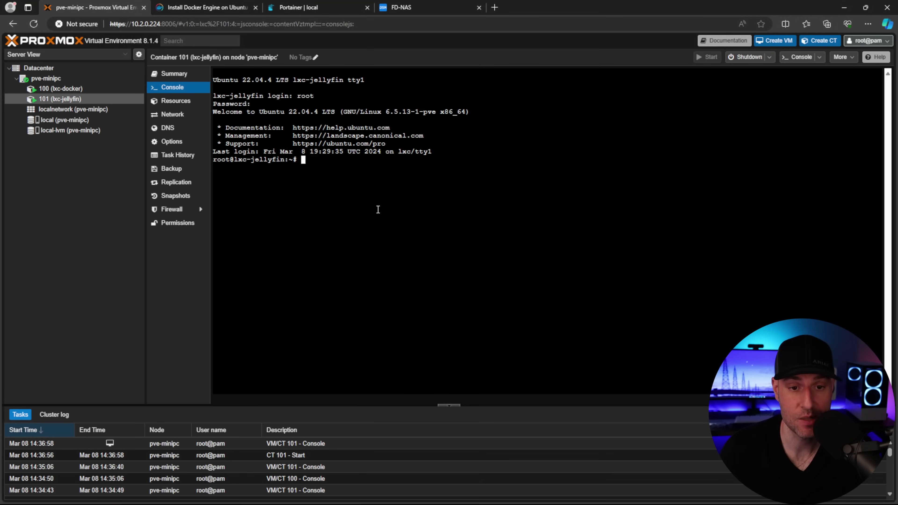
{"action": "left_click", "coordinate": [434, 7]}
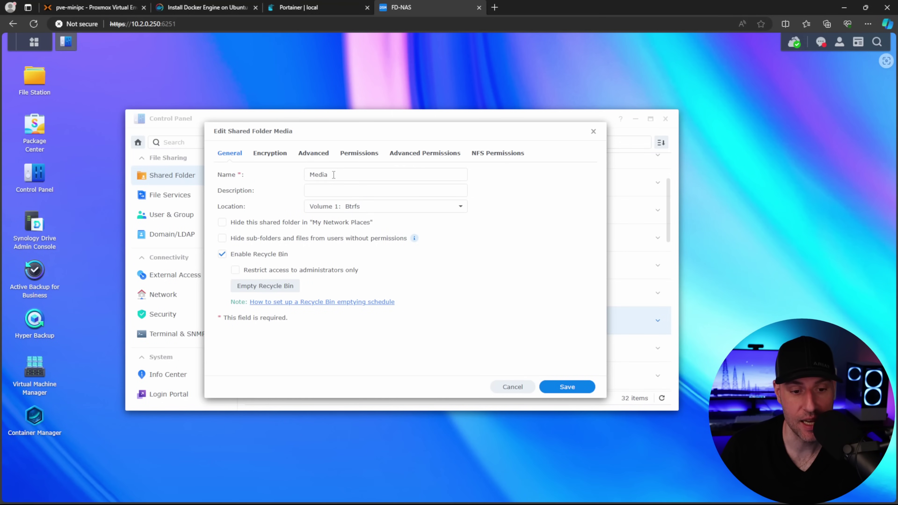
{"action": "left_click", "coordinate": [497, 155]}
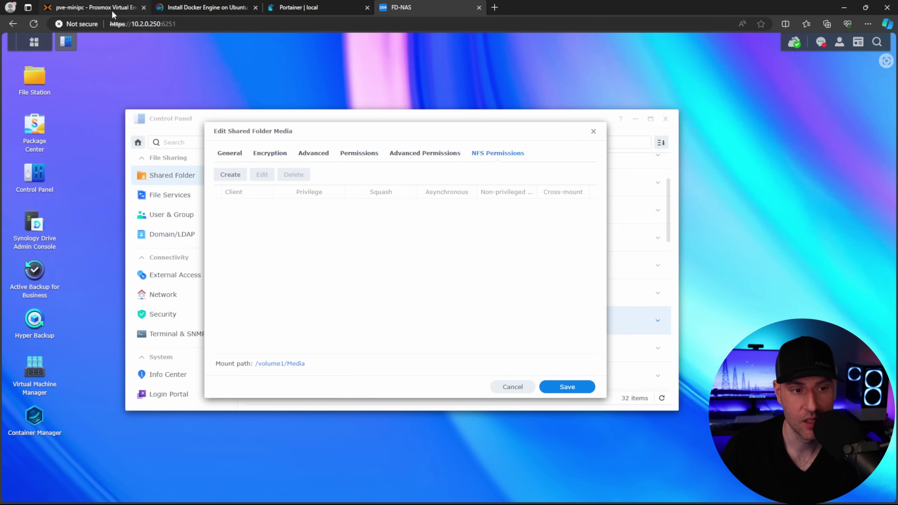
{"action": "left_click", "coordinate": [92, 7]}
{"action": "type", "text": "apt install net-tools"}
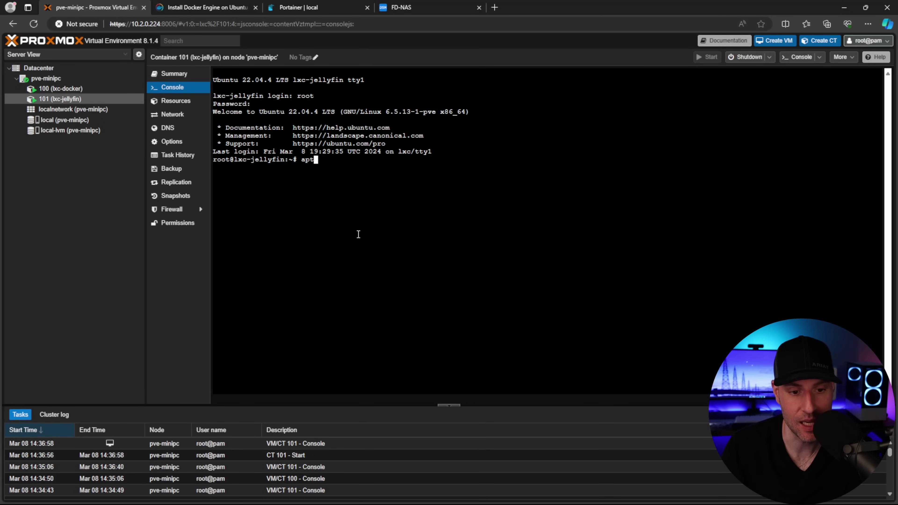
Install net-tools, copy eth0's 10.2.0.50 from ifconfig, and paste it into a new Media NFS rule
{"action": "key", "text": "Return"}
{"action": "type", "text": "ifconfig"}
{"action": "key", "text": "Return"}
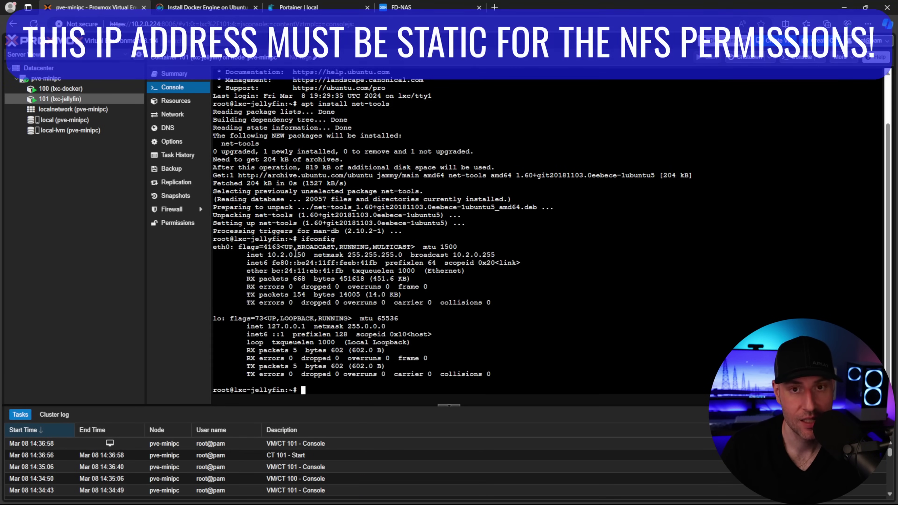
{"action": "left_click_drag", "start_coordinate": [305, 255], "coordinate": [267, 255]}
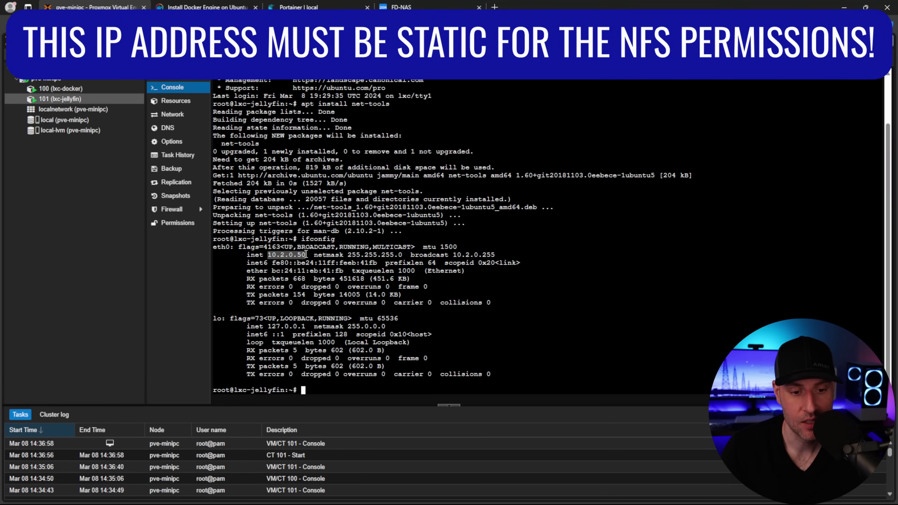
{"action": "left_click", "coordinate": [344, 253]}
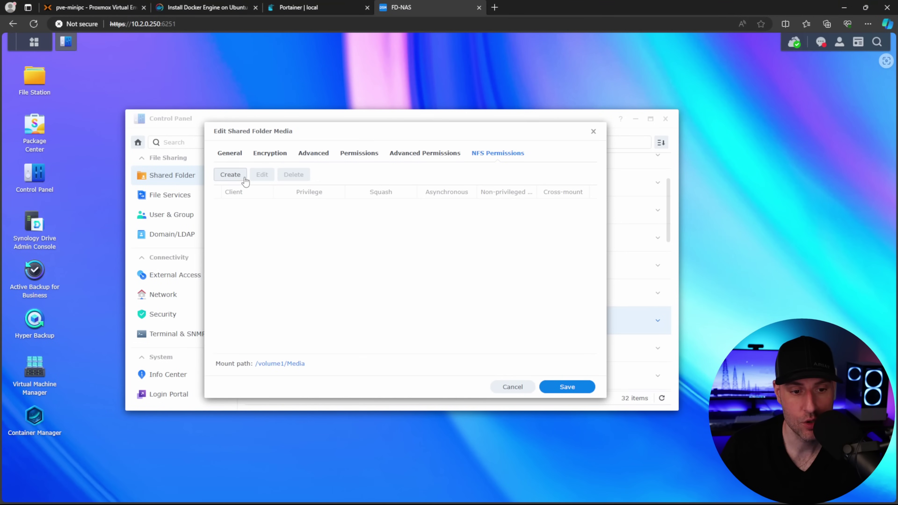
{"action": "left_click", "coordinate": [230, 174]}
{"action": "type", "text": "10.2.0.50"}
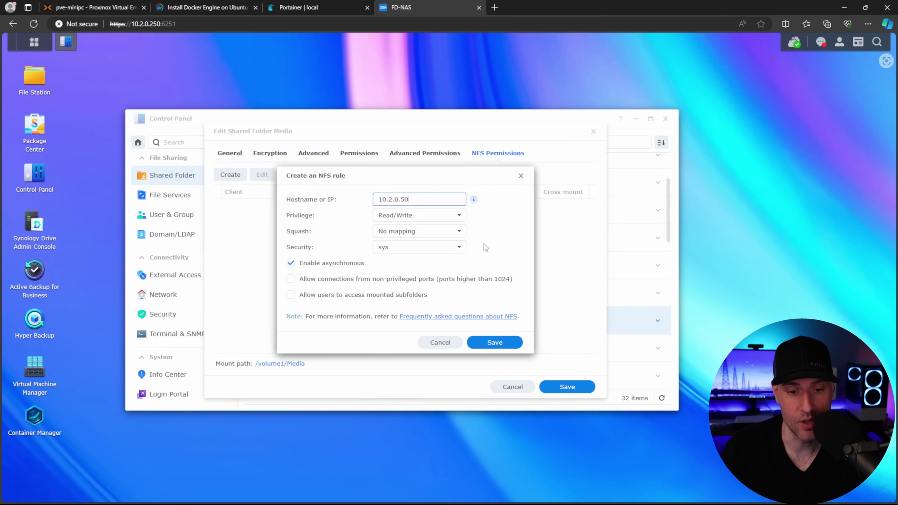
Set the 10.2.0.50 NFS rule's privilege to Read only and save it
{"action": "left_click", "coordinate": [455, 220]}
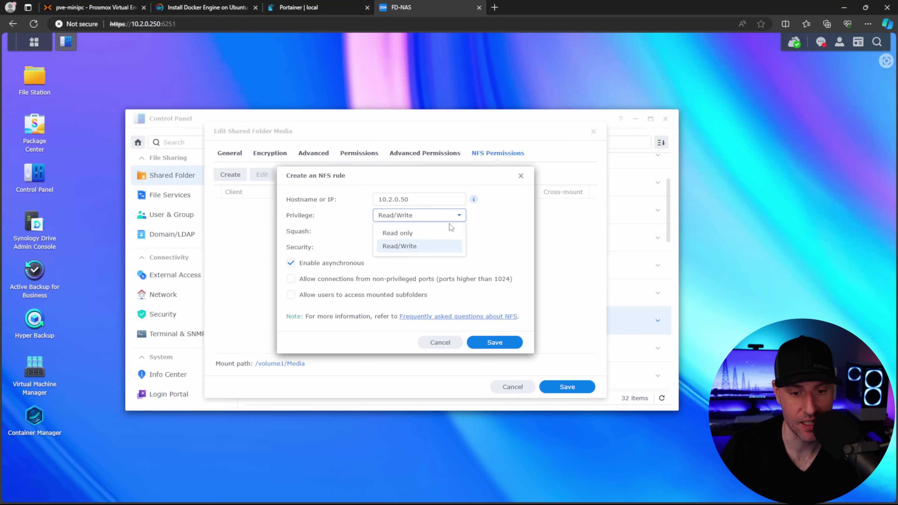
{"action": "left_click", "coordinate": [428, 234]}
{"action": "left_click", "coordinate": [502, 236]}
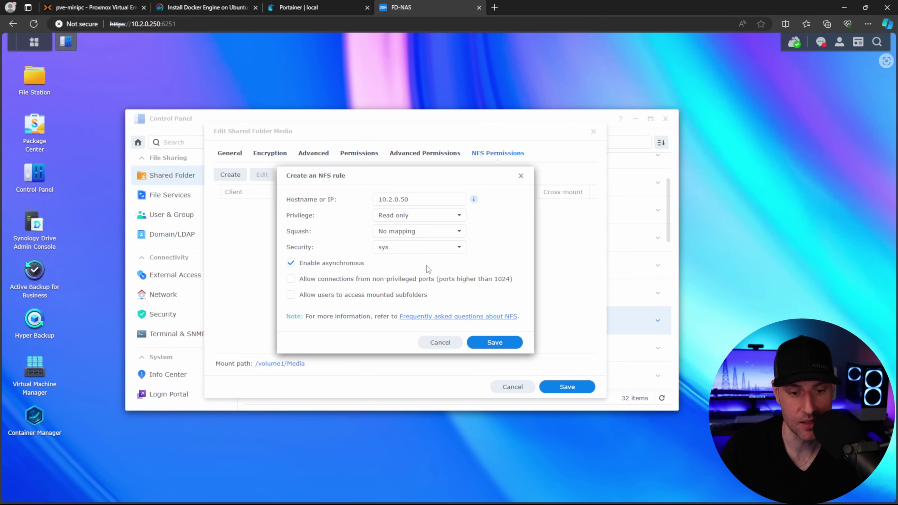
{"action": "left_click", "coordinate": [498, 342]}
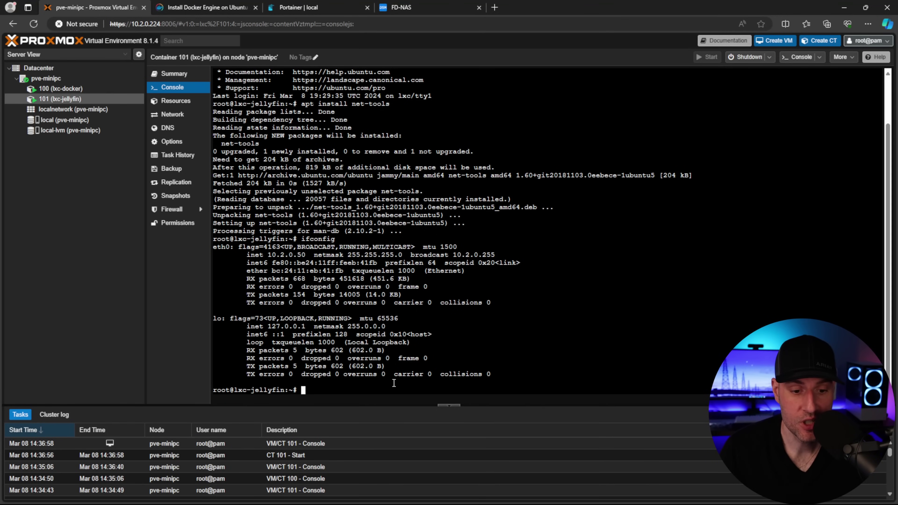
Create the /Media folder and confirm it is empty
{"action": "type", "text": "mkdir /Media"}
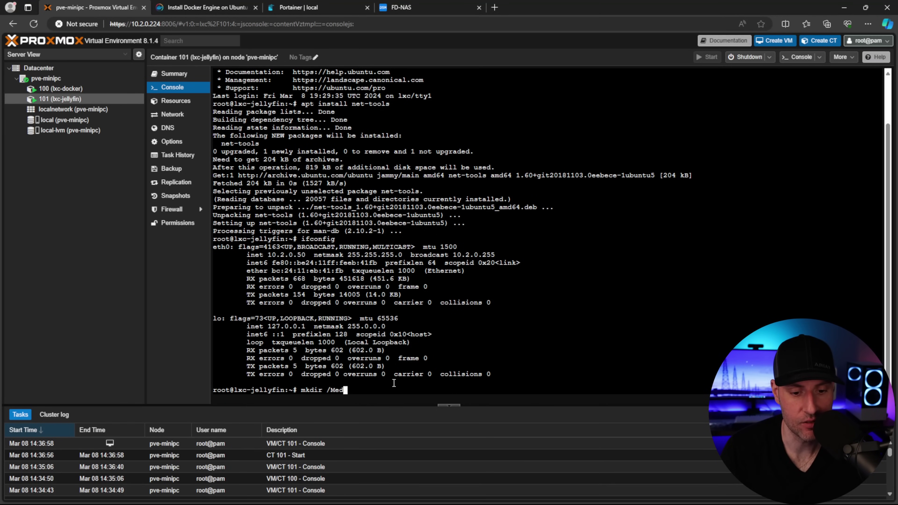
{"action": "key", "text": "Return"}
{"action": "type", "text": "cd /Media"}
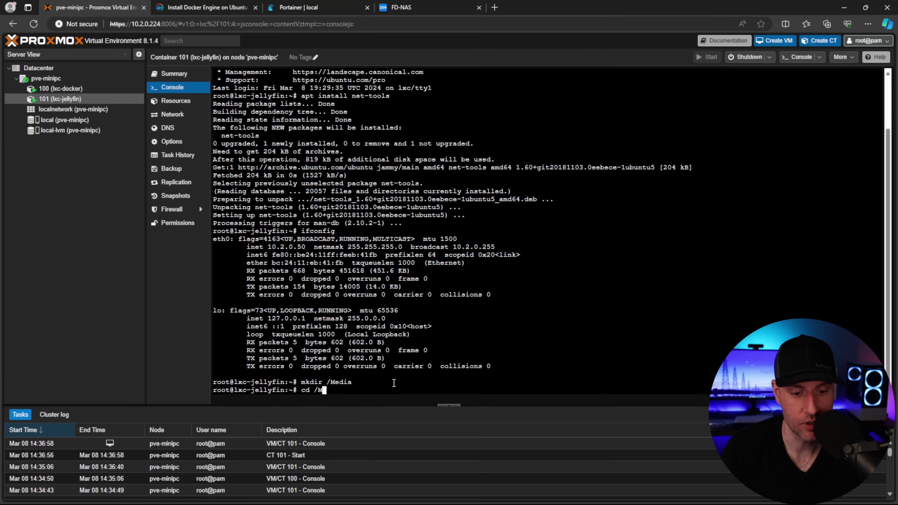
{"action": "key", "text": "Return"}
{"action": "type", "text": "ls"}
{"action": "key", "text": "Return"}
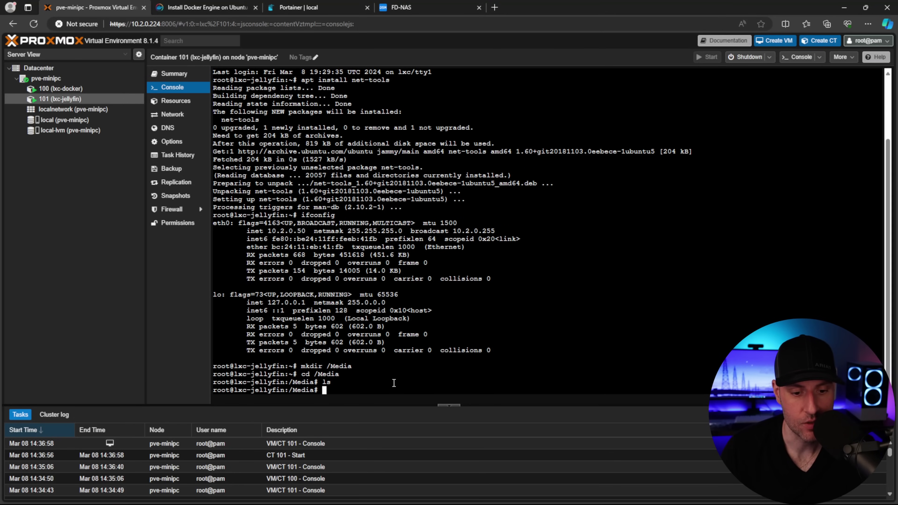
Install nfs-common and mount 10.2.0.250:/volume1/Media at /Media
{"action": "type", "text": "apt install nfs-common -y"}
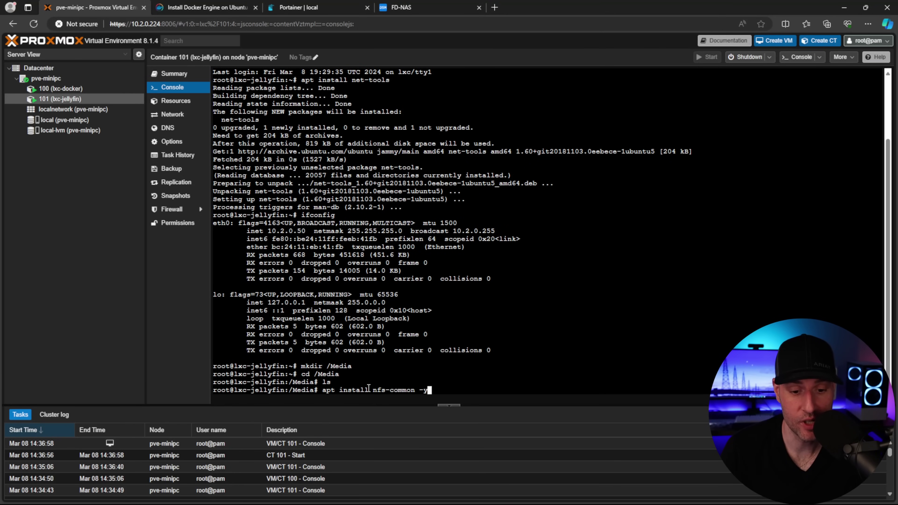
{"action": "key", "text": "Return"}
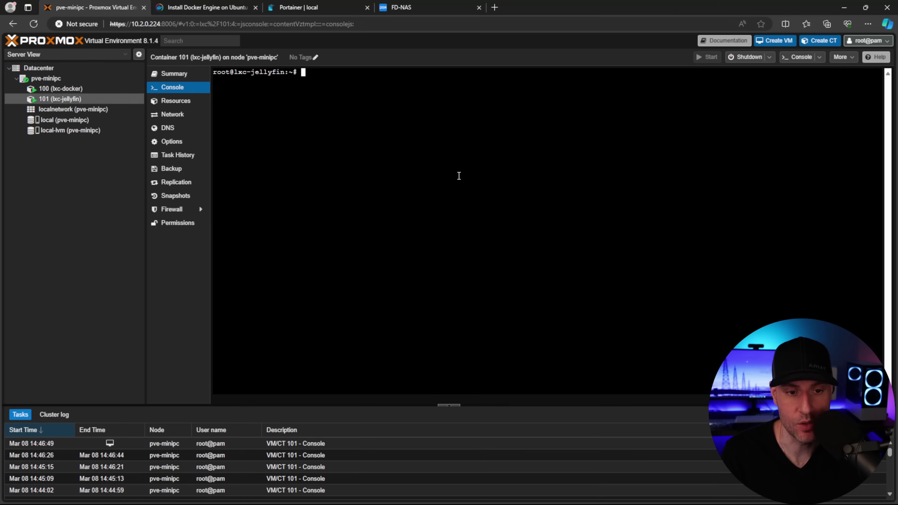
{"action": "type", "text": "mount 10.2.0.250:/volume1/Media /Media"}
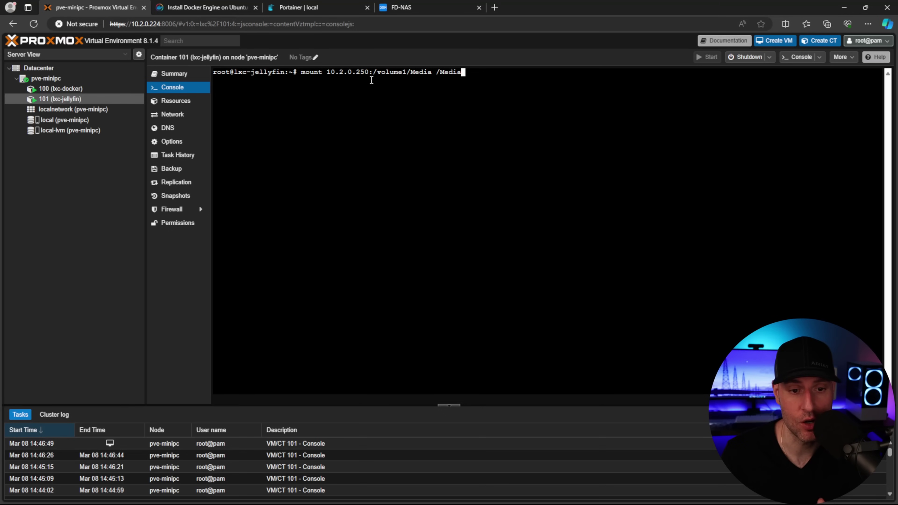
{"action": "key", "text": "Return"}
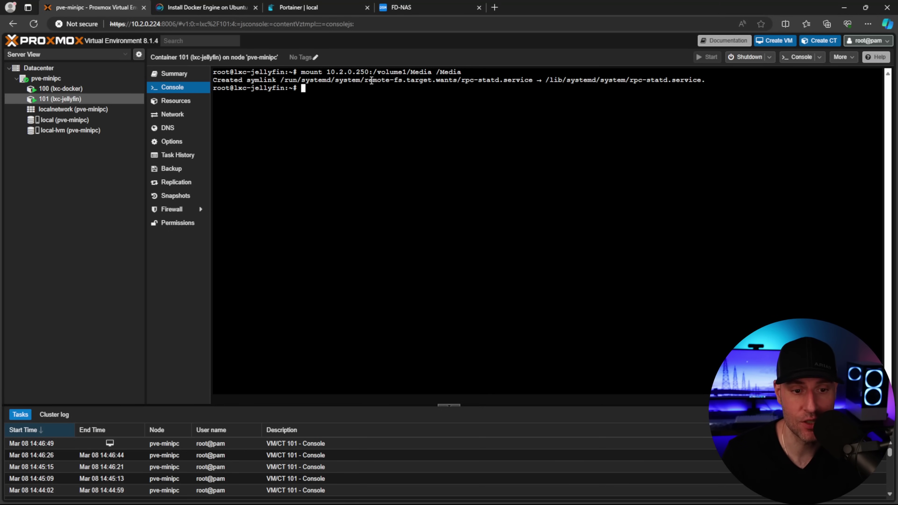
List the NAS media folders now visible under /Media
{"action": "type", "text": "cd /Media/"}
{"action": "key", "text": "Return"}
{"action": "type", "text": "ls"}
{"action": "key", "text": "Return"}
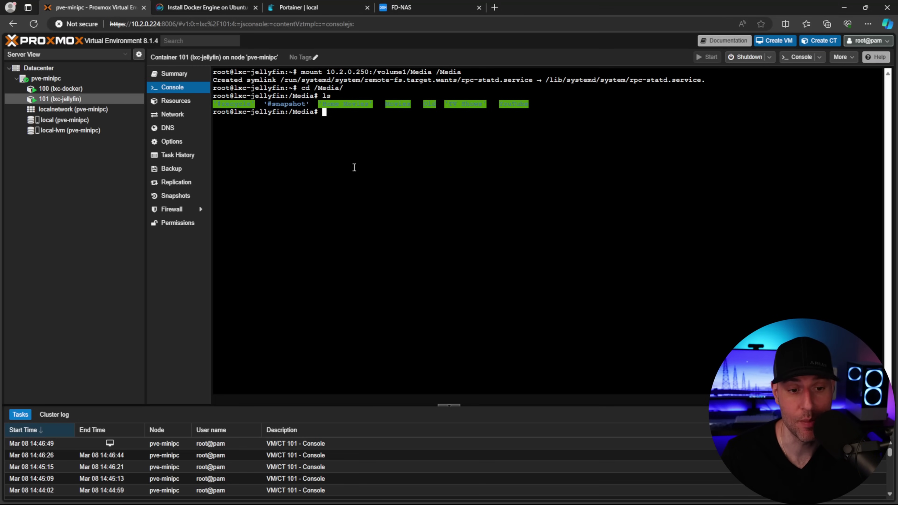
{"action": "type", "text": "nano /etc/fstab"}
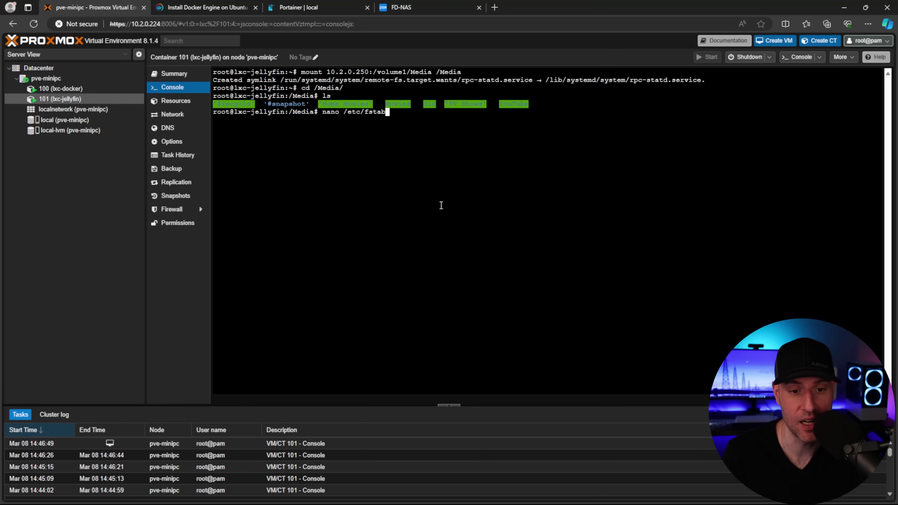
Add '10.2.0.250:/volume1/Media /Media nfs defaults 0 0' to /etc/fstab and save
{"action": "key", "text": "Return"}
{"action": "key", "text": "Down"}
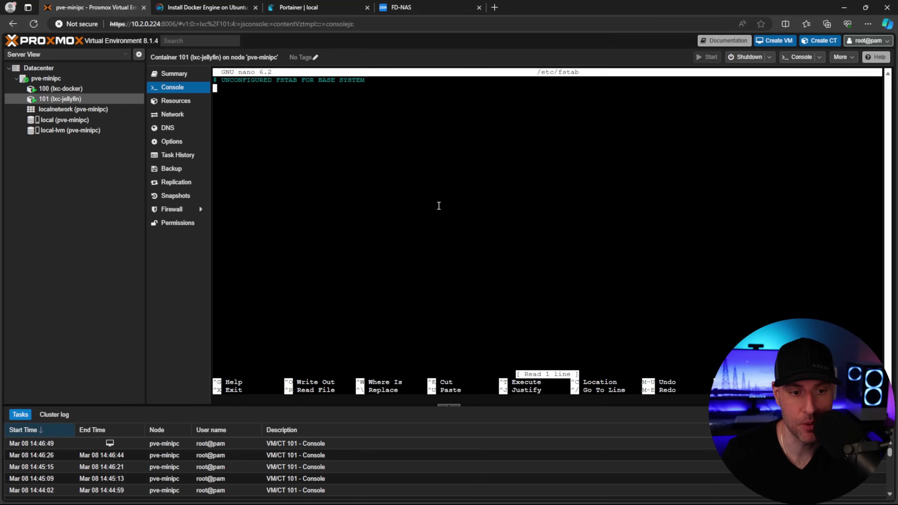
{"action": "type", "text": "10.2.0.250:/volume1/Media\t/Media\tnfs\tdefaults\t0\t0"}
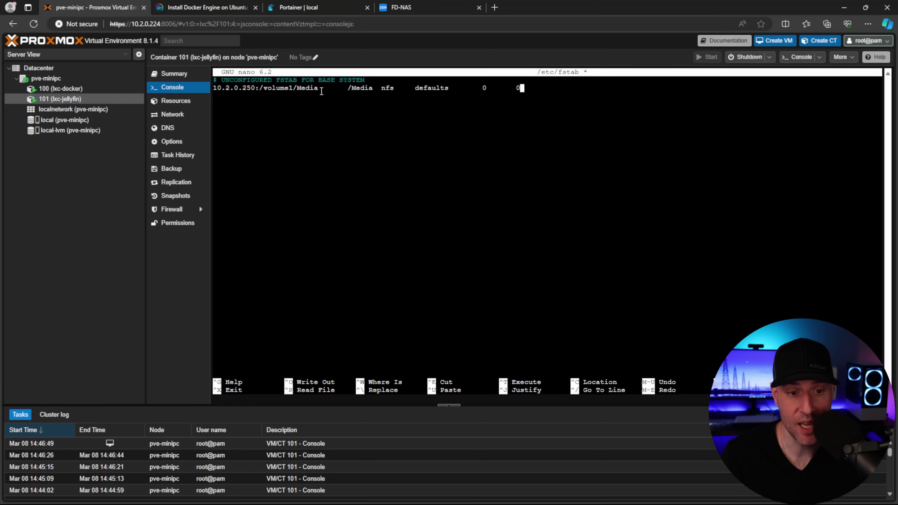
{"action": "left_click_drag", "start_coordinate": [319, 88], "coordinate": [213, 88]}
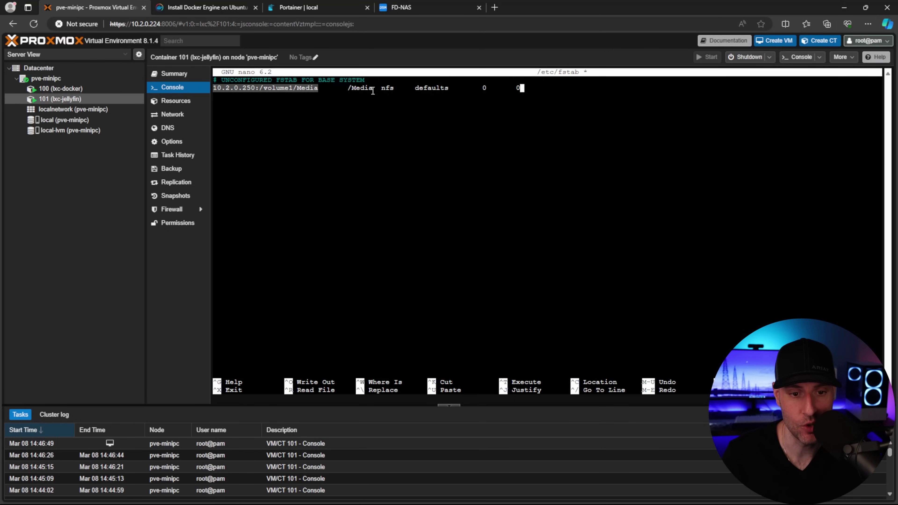
{"action": "mouse_move", "coordinate": [373, 89]}
{"action": "left_mouse_down"}
{"action": "mouse_move", "coordinate": [350, 89]}
{"action": "mouse_move", "coordinate": [381, 89]}
{"action": "left_mouse_up"}
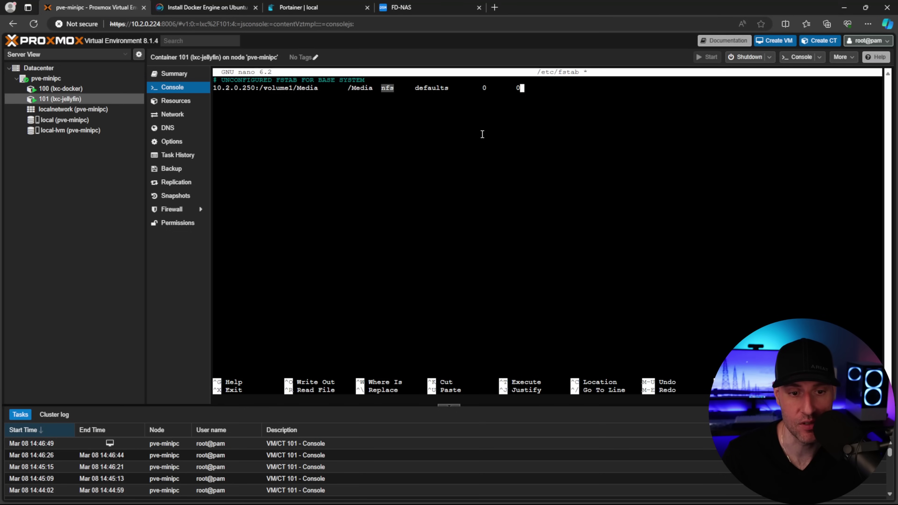
{"action": "left_click", "coordinate": [506, 150]}
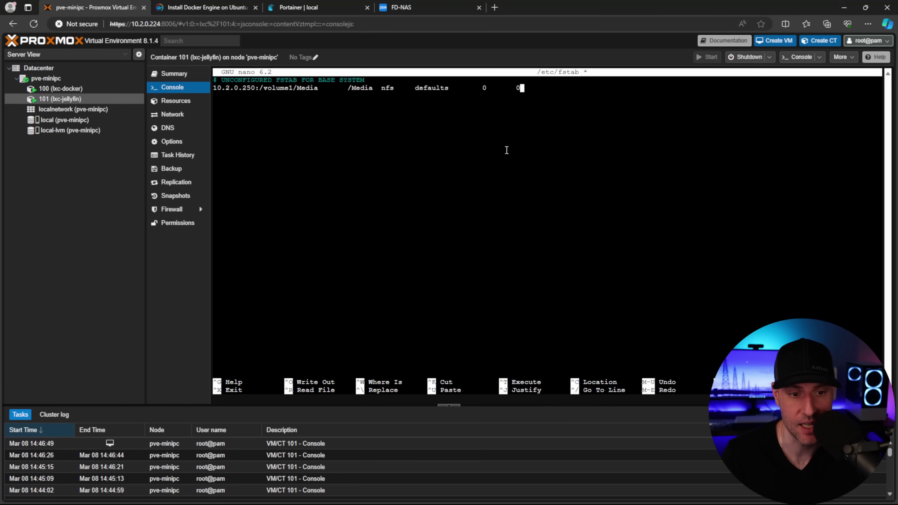
{"action": "key", "text": "ctrl+o"}
{"action": "key", "text": "Return"}
{"action": "key", "text": "ctrl+x"}
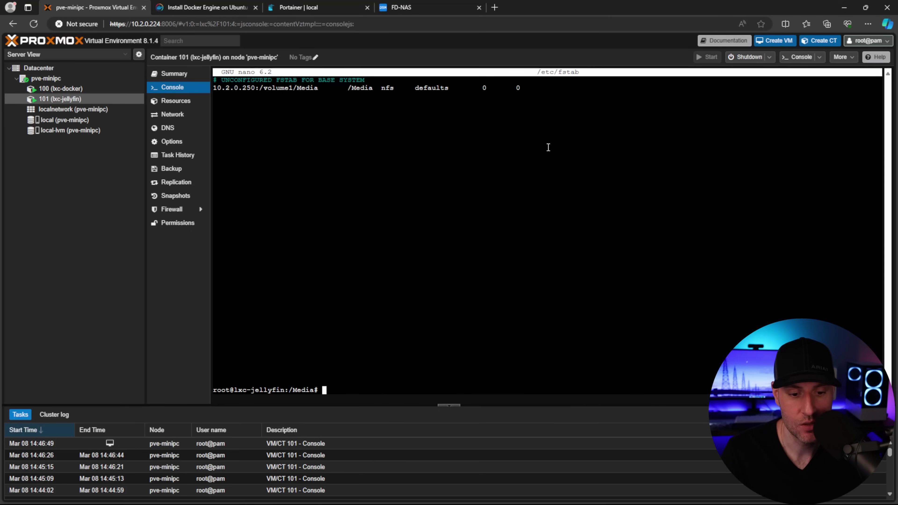
Reboot the container and confirm the NAS folders still appear under /Media
{"action": "type", "text": "reboot now"}
{"action": "key", "text": "Return"}
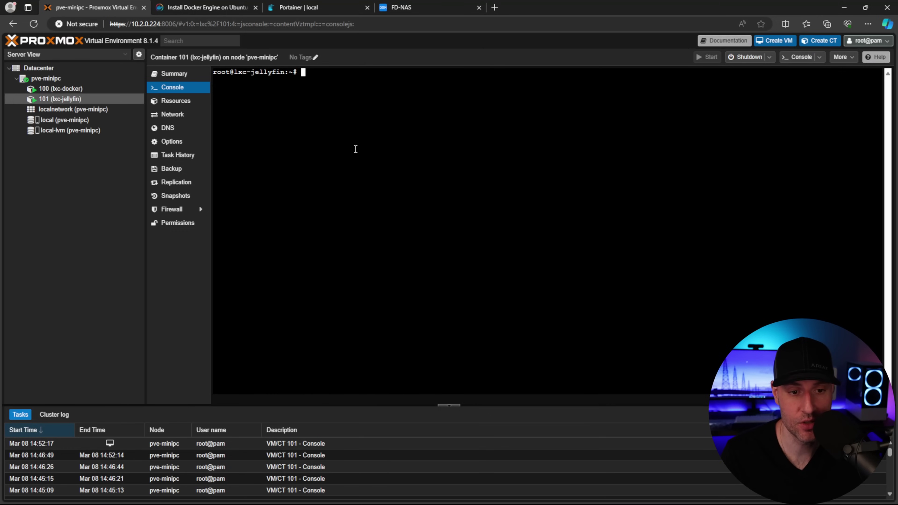
{"action": "type", "text": "cd /M"}
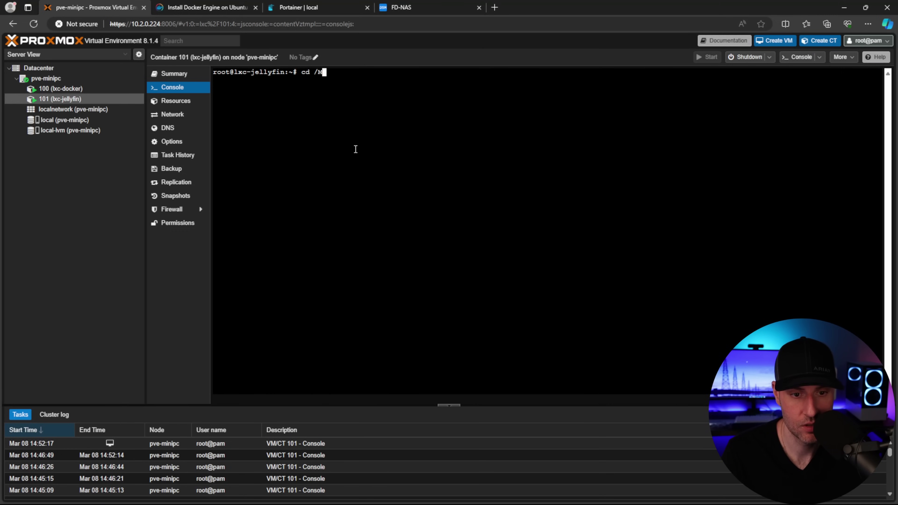
{"action": "key", "text": "Tab"}
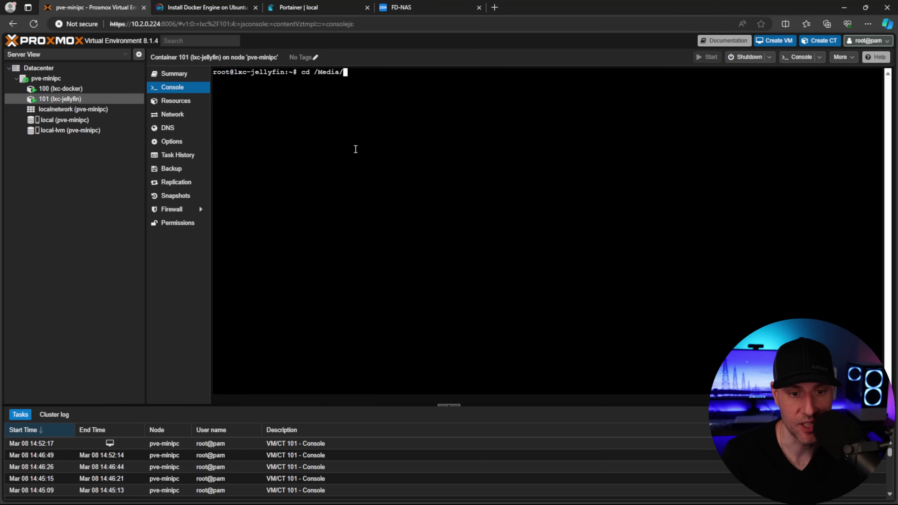
{"action": "key", "text": "Return"}
{"action": "type", "text": "ls"}
{"action": "key", "text": "Return"}
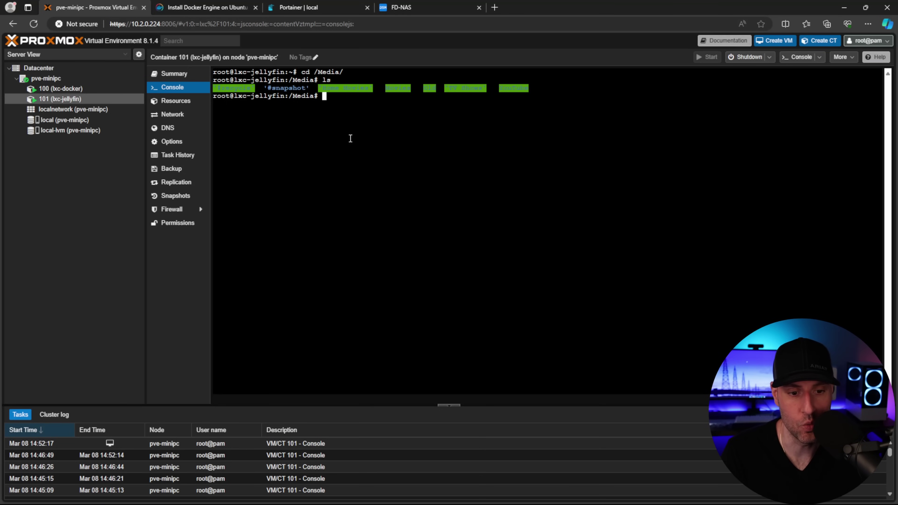
Check the container's IP address 10.2.0.50 with ifconfig
{"action": "type", "text": "ifconfig"}
{"action": "key", "text": "Return"}
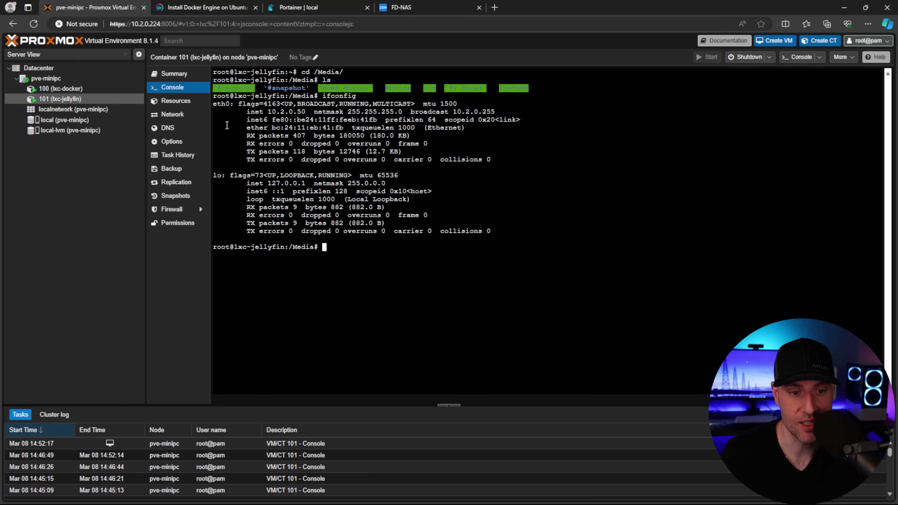
{"action": "left_click", "coordinate": [494, 7]}
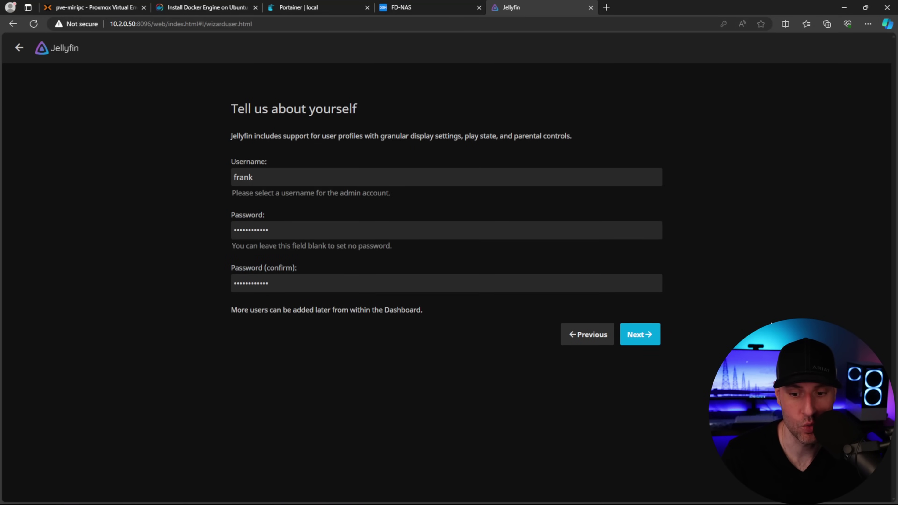
Submit the admin account and continue past the media libraries page
{"action": "left_click", "coordinate": [638, 334]}
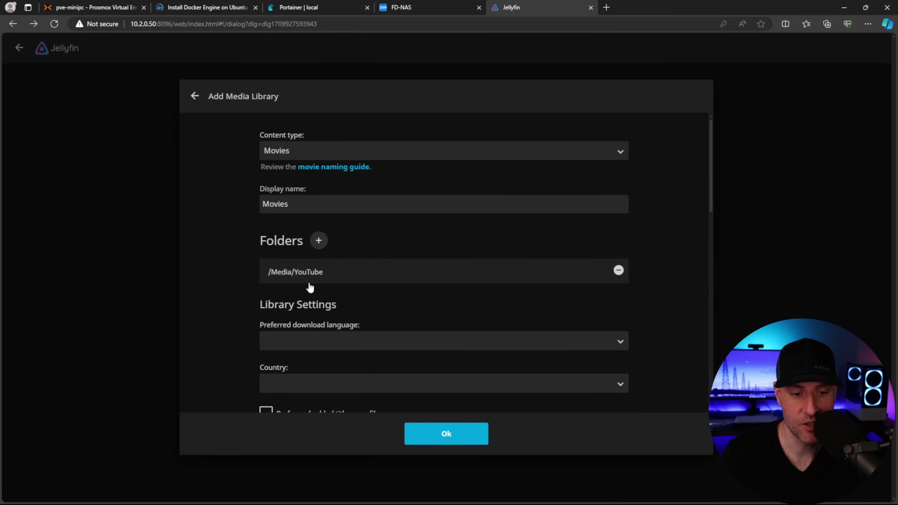
{"action": "scroll", "coordinate": [375, 292], "scroll_direction": "down", "scroll_amount": 1}
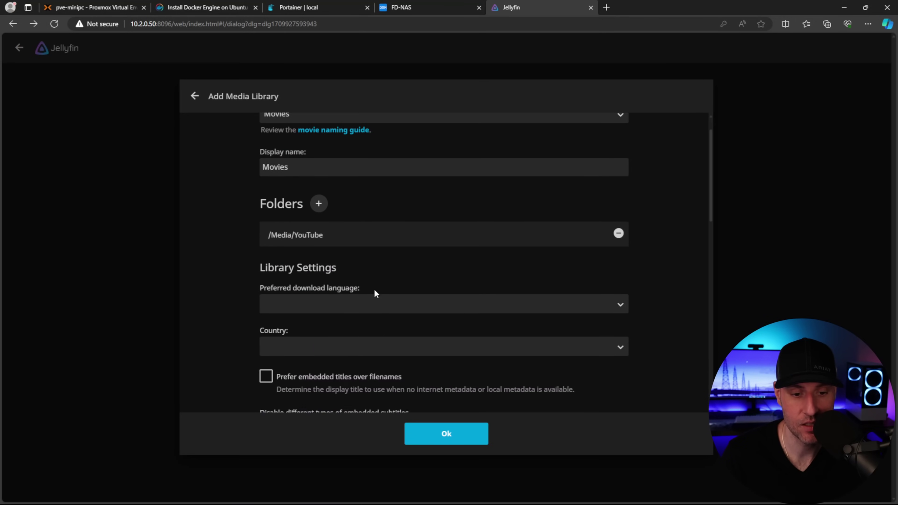
{"action": "scroll", "coordinate": [374, 290], "scroll_direction": "down", "scroll_amount": 2}
{"action": "left_click", "coordinate": [327, 237]}
{"action": "left_click", "coordinate": [225, 248]}
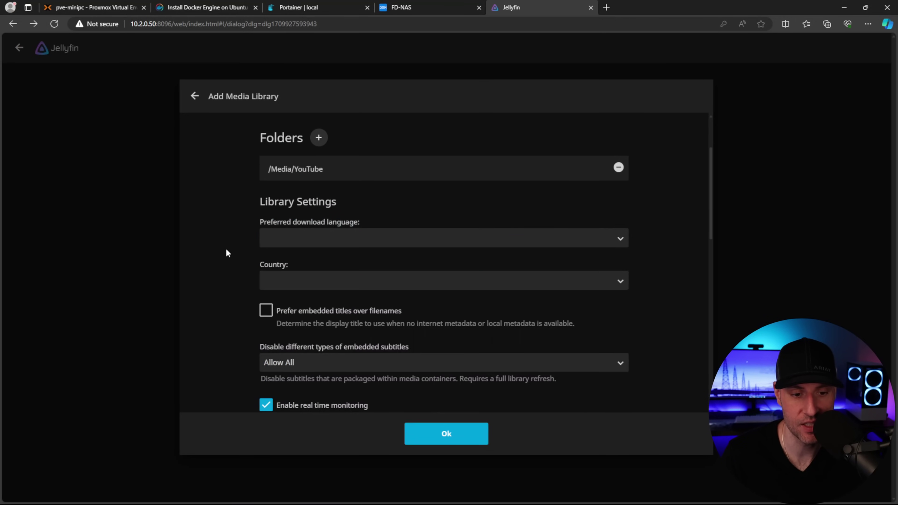
{"action": "scroll", "coordinate": [415, 393], "scroll_direction": "down", "scroll_amount": 6}
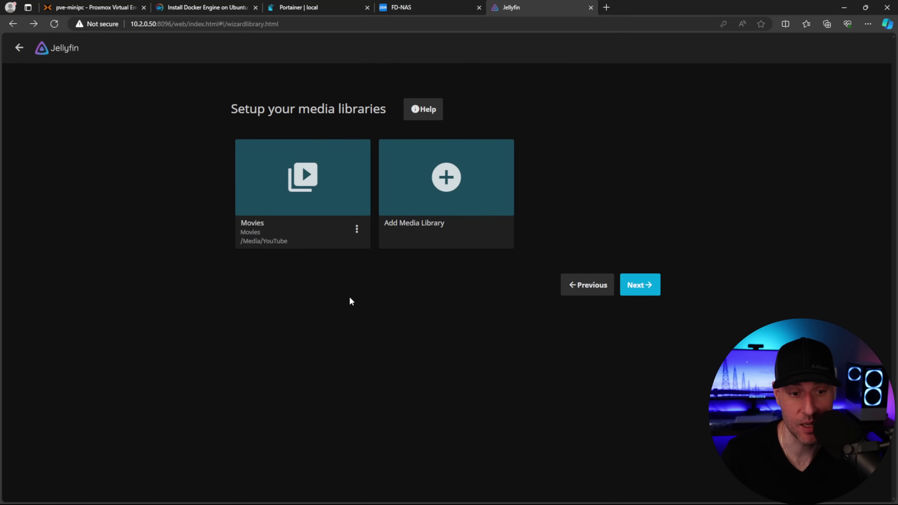
{"action": "left_click", "coordinate": [635, 291]}
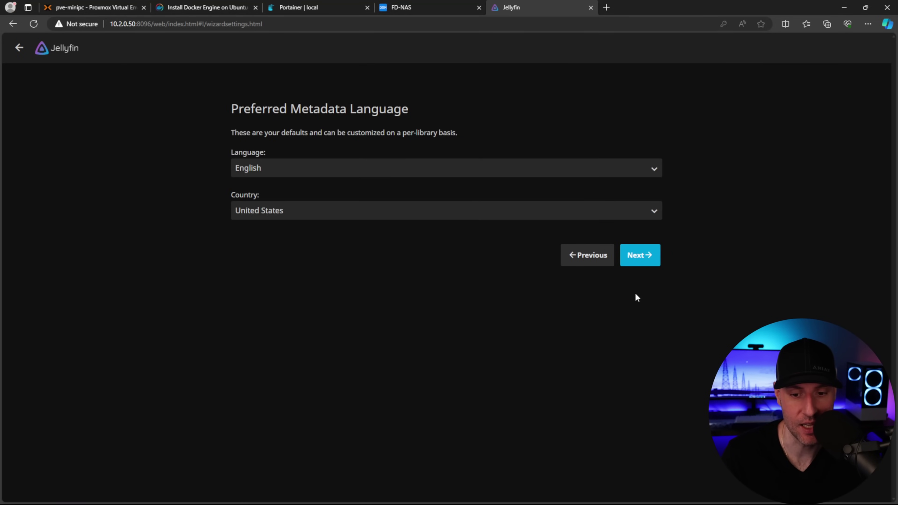
Accept English/United States metadata and default remote access, then finish the wizard
{"action": "left_click", "coordinate": [639, 265]}
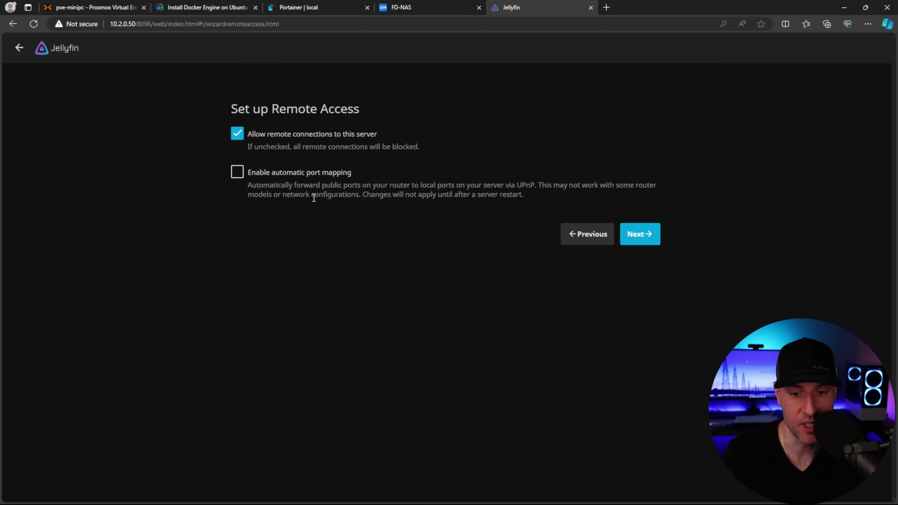
{"action": "left_click", "coordinate": [651, 237]}
{"action": "left_click", "coordinate": [638, 185]}
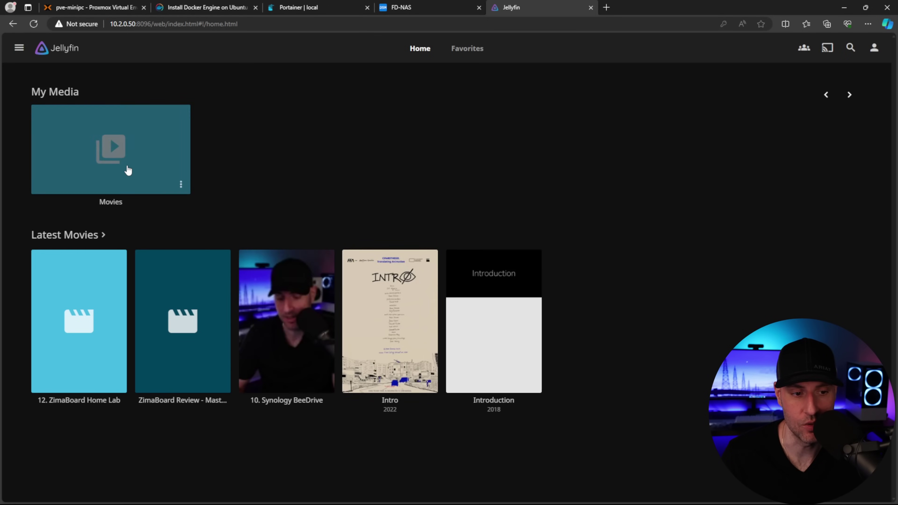
Go to the Playback transcoding settings in Jellyfin's administration dashboard
{"action": "left_click", "coordinate": [137, 172]}
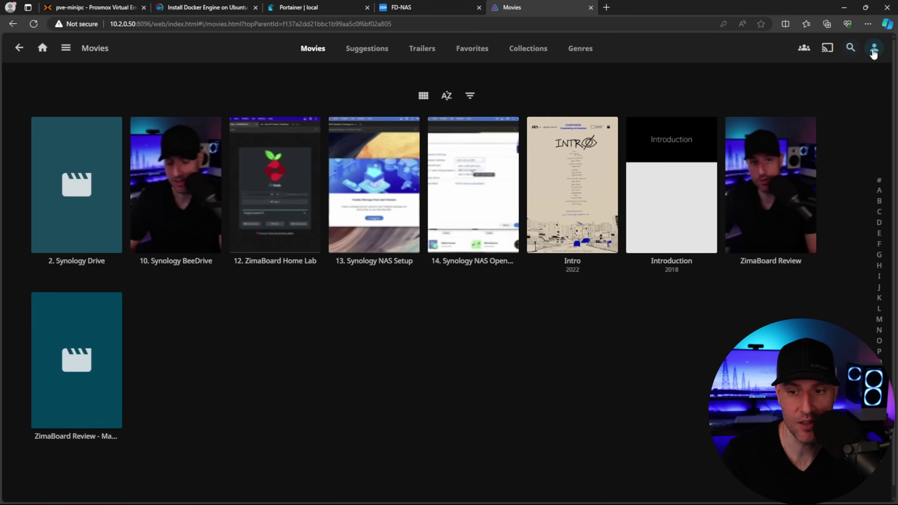
{"action": "left_click", "coordinate": [874, 54]}
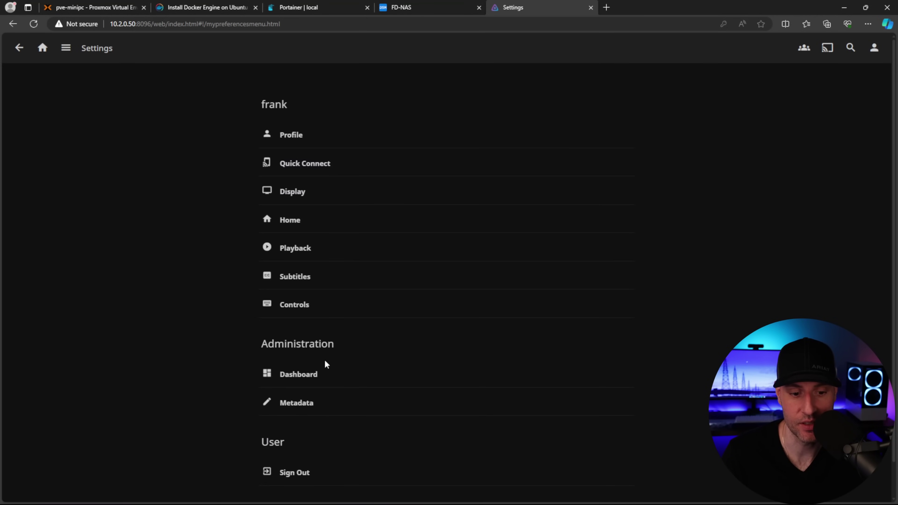
{"action": "scroll", "coordinate": [320, 377], "scroll_direction": "down", "scroll_amount": 1}
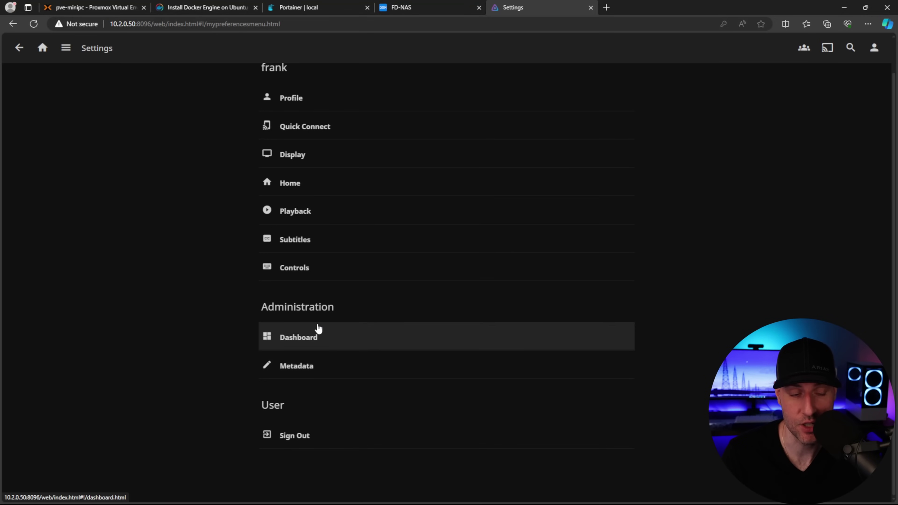
{"action": "left_click", "coordinate": [315, 338]}
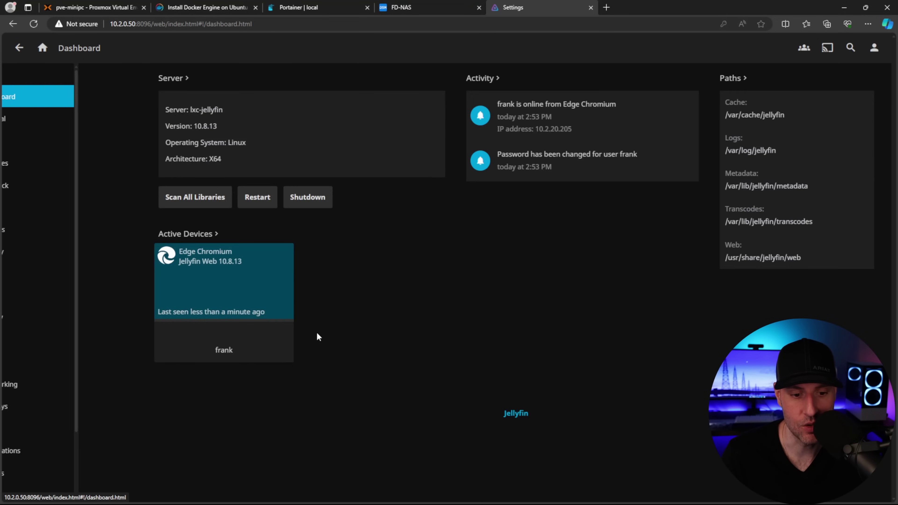
{"action": "left_click", "coordinate": [875, 51]}
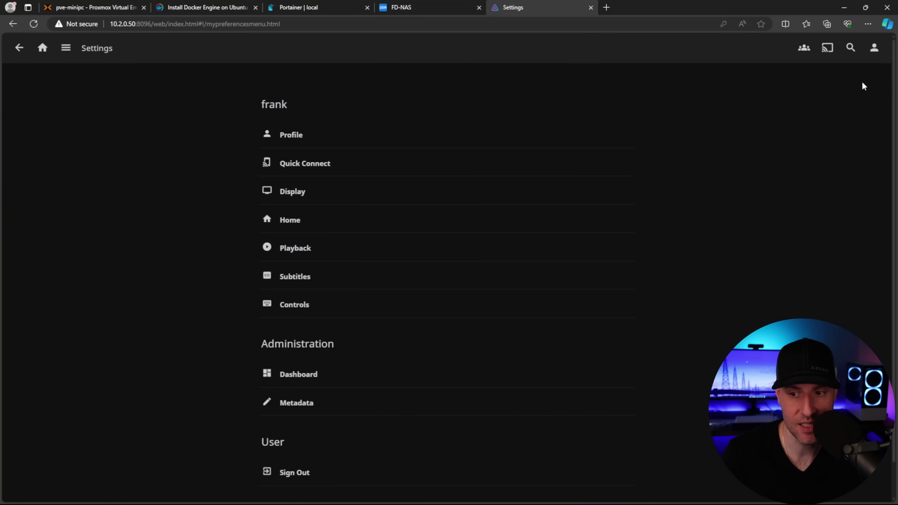
{"action": "left_click", "coordinate": [306, 375]}
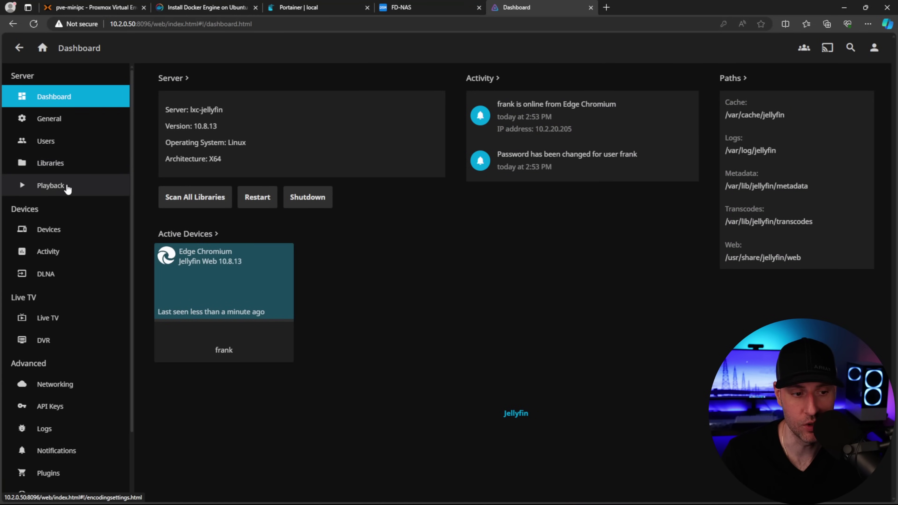
{"action": "left_click", "coordinate": [63, 190]}
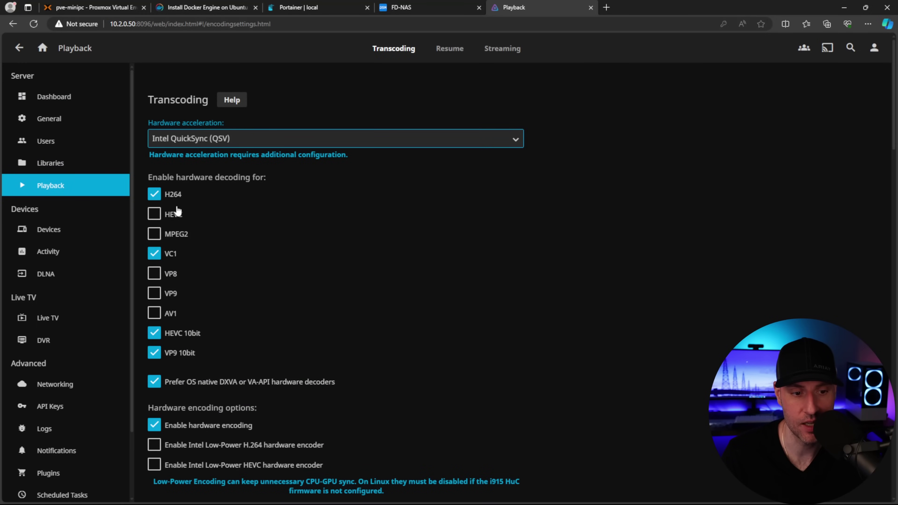
Enable QuickSync hardware decoding for HEVC, MPEG2, VP8, VP9 and AV1, and save
{"action": "left_click", "coordinate": [173, 214]}
{"action": "left_click", "coordinate": [171, 234]}
{"action": "left_click", "coordinate": [169, 274]}
{"action": "left_click", "coordinate": [171, 293]}
{"action": "left_click", "coordinate": [171, 306]}
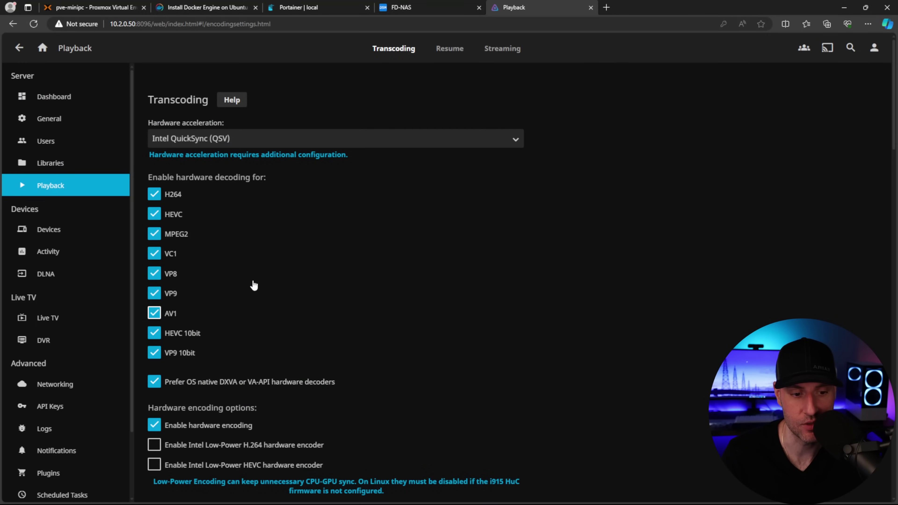
{"action": "scroll", "coordinate": [252, 284], "scroll_direction": "down", "scroll_amount": 15}
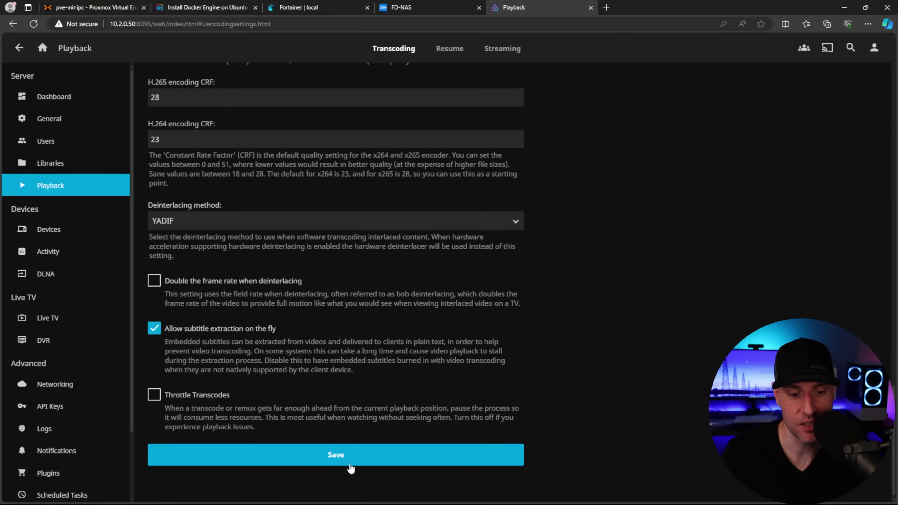
{"action": "left_click", "coordinate": [349, 459]}
{"action": "left_click", "coordinate": [445, 325]}
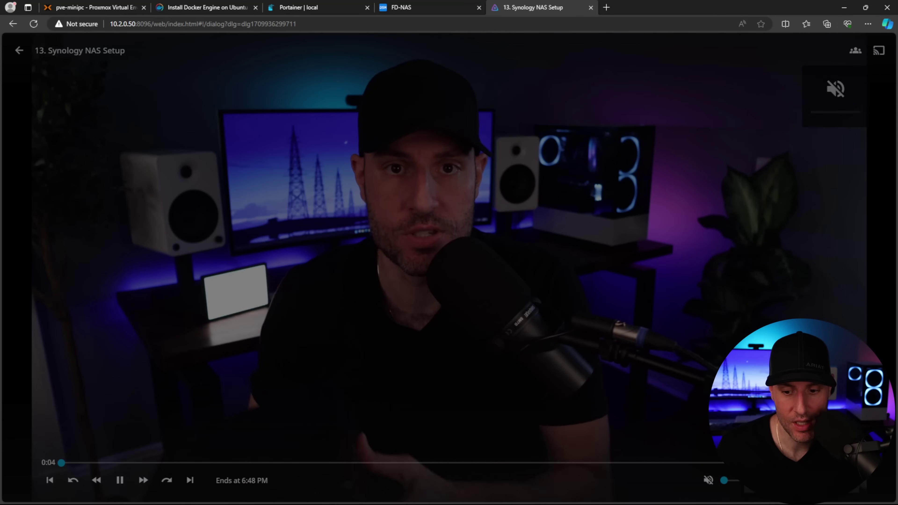
Show playback info and choose a lower quality to force 1280x720 H264 transcoding, then close the tab
{"action": "left_click", "coordinate": [98, 191]}
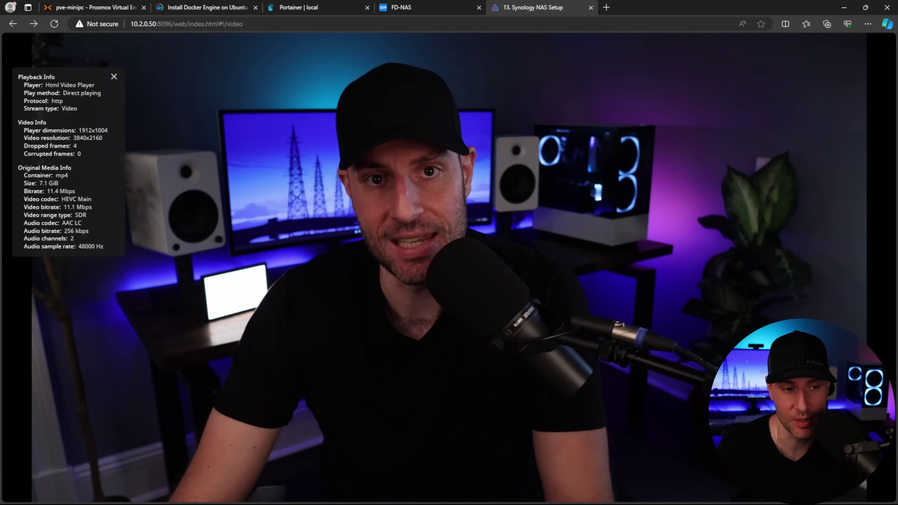
{"action": "mouse_move", "coordinate": [121, 196]}
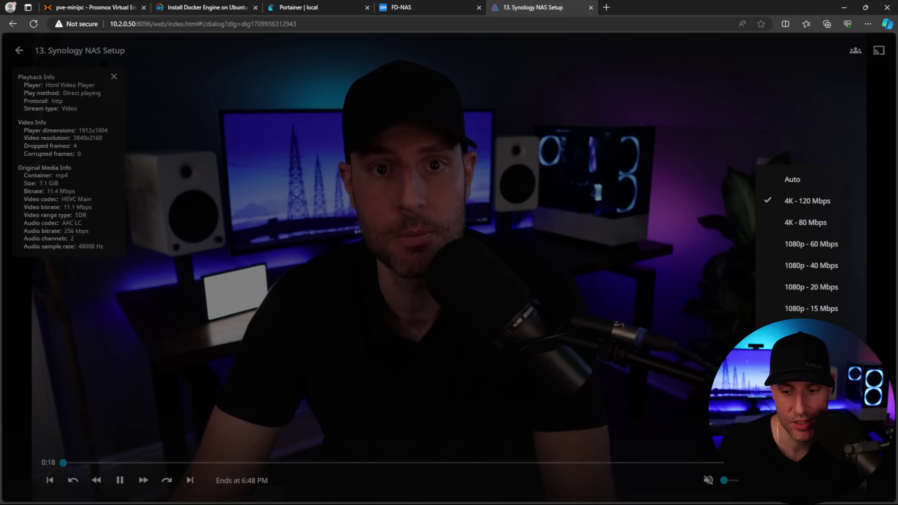
{"action": "left_click", "coordinate": [524, 298]}
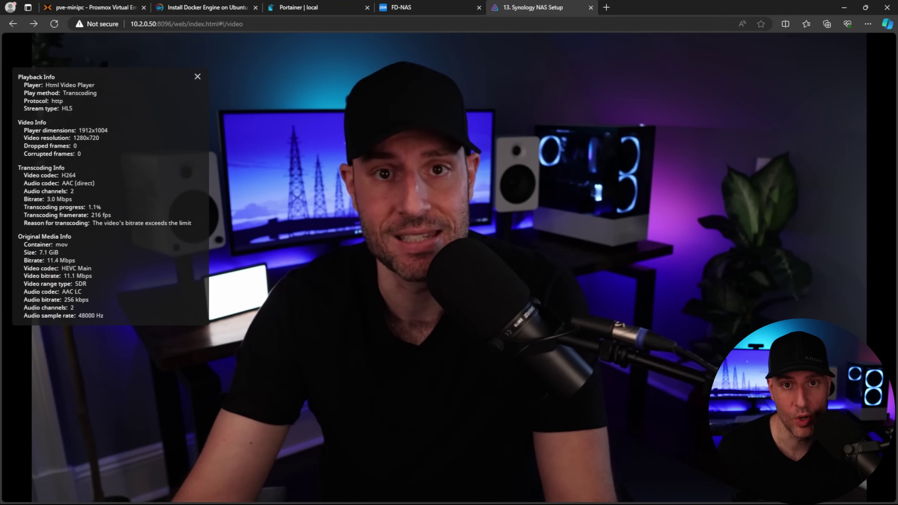
{"action": "mouse_move", "coordinate": [137, 317]}
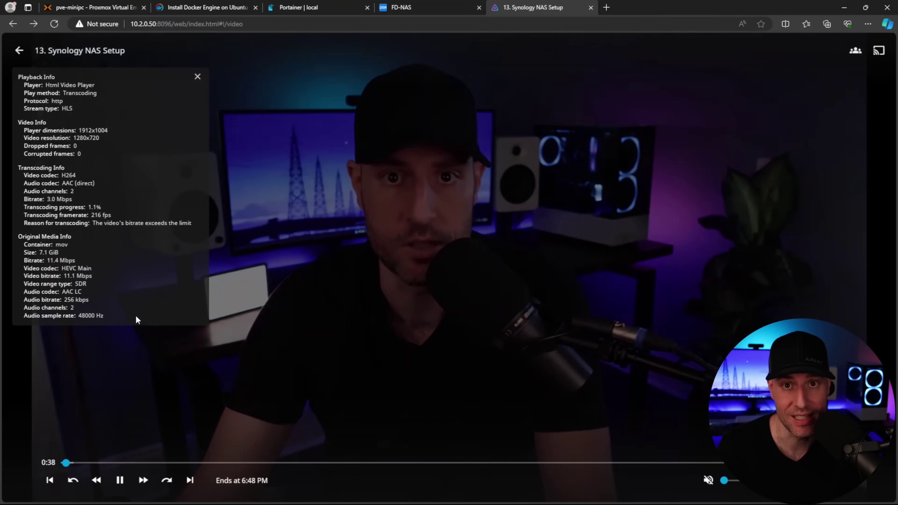
{"action": "key", "text": "ctrl+w"}
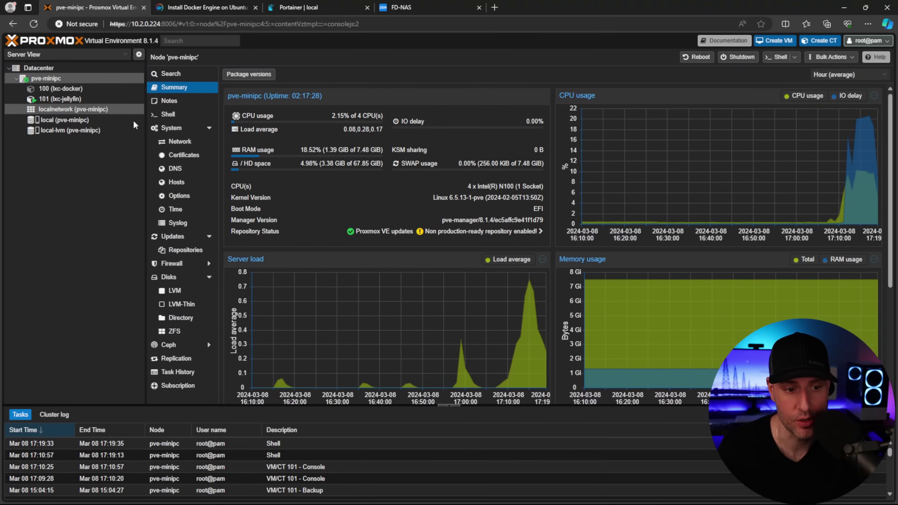
Add NFS storage synology-nas-storage from 10.2.0.250:/volume1/Proxmox, allowing ISO image content too
{"action": "left_click", "coordinate": [39, 68]}
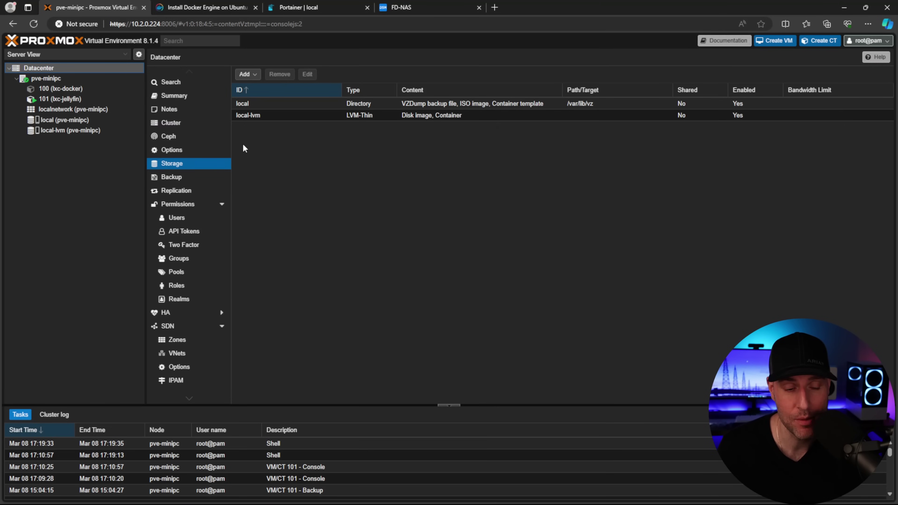
{"action": "left_click", "coordinate": [246, 74]}
{"action": "left_click", "coordinate": [257, 132]}
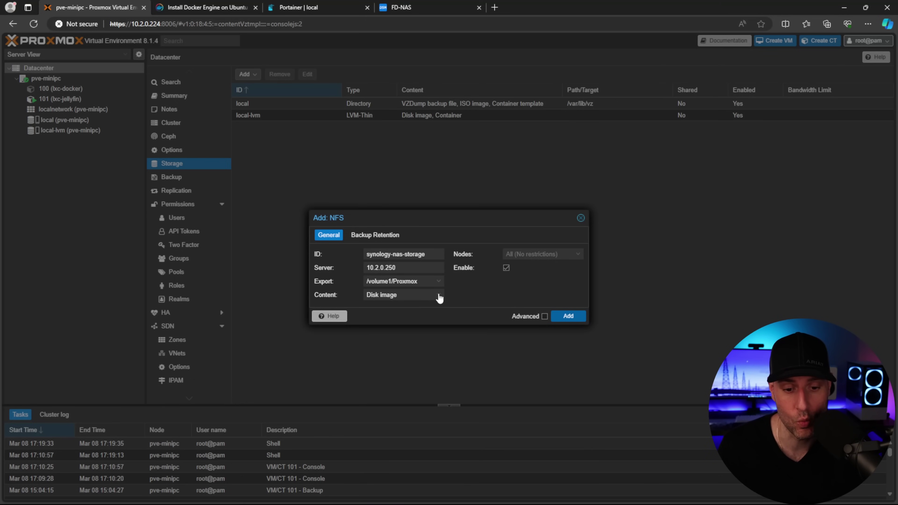
{"action": "left_click", "coordinate": [440, 298]}
{"action": "left_click", "coordinate": [402, 317]}
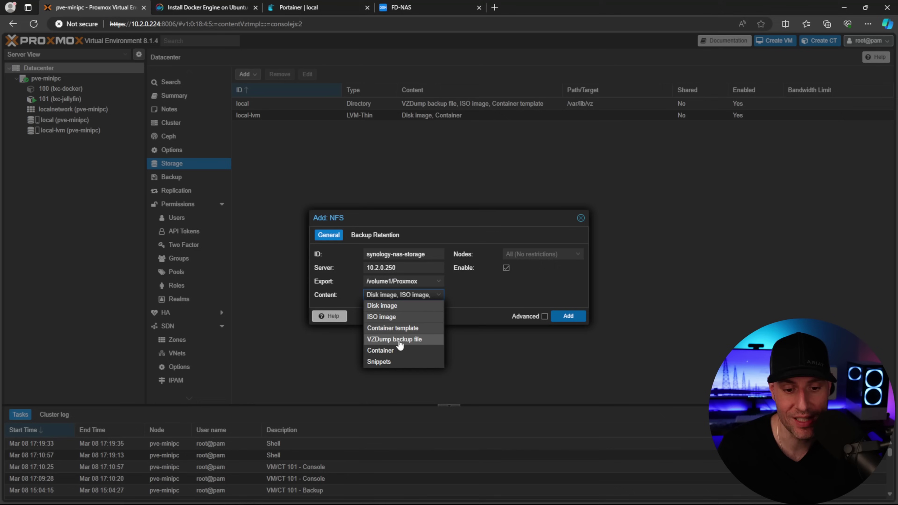
{"action": "left_click", "coordinate": [473, 294]}
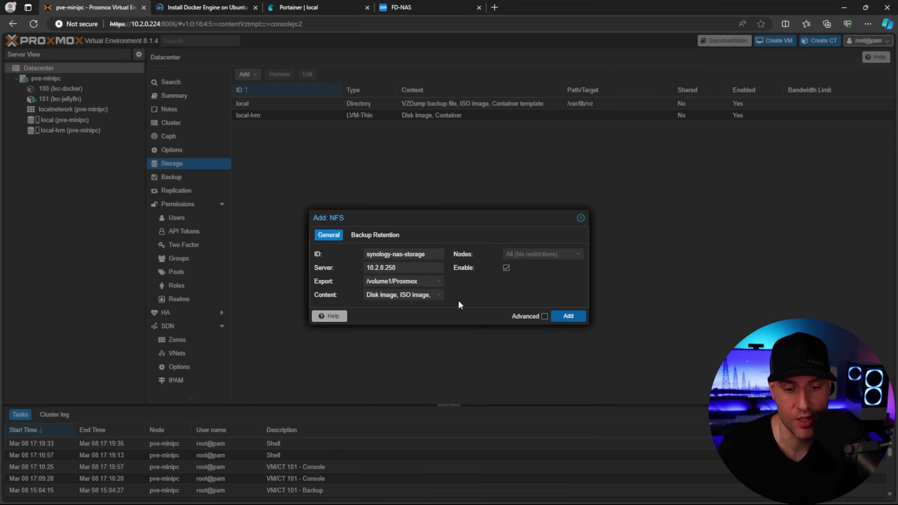
{"action": "left_click", "coordinate": [557, 315]}
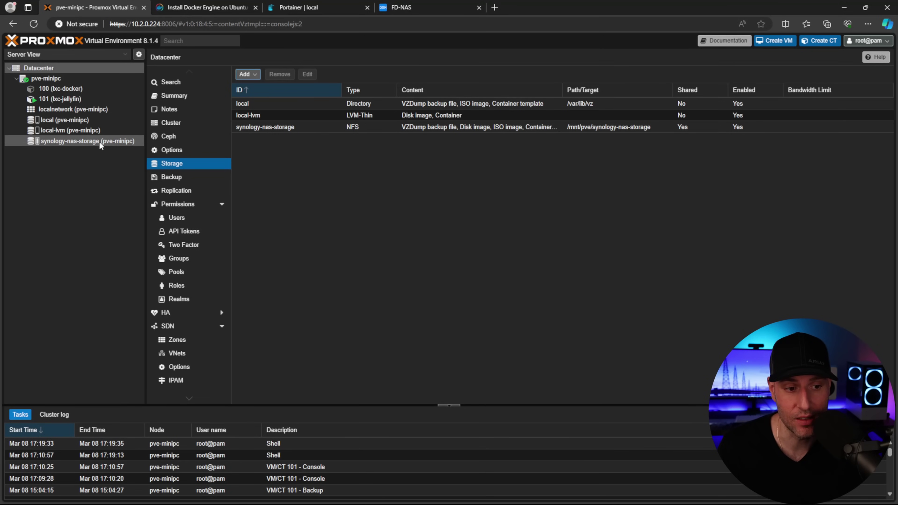
Back up container 101 lxc-jellyfin to synology-nas-storage right away
{"action": "left_click", "coordinate": [71, 99]}
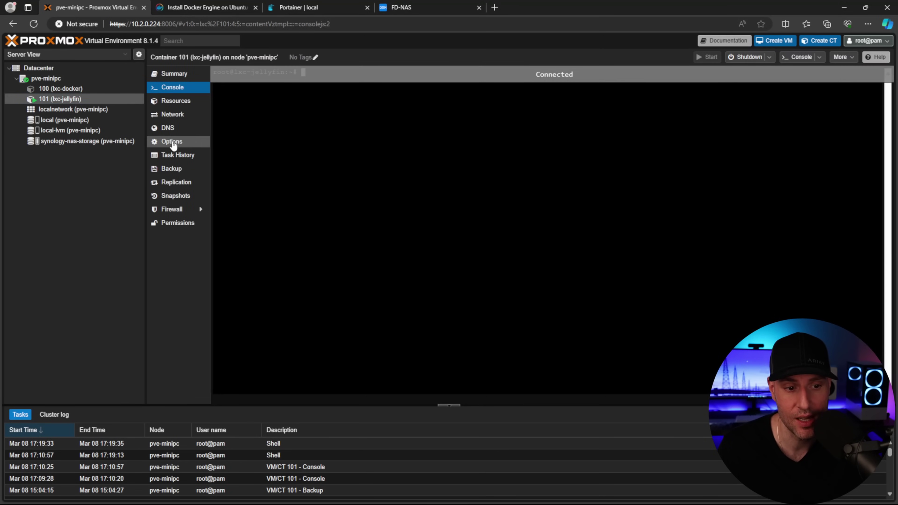
{"action": "left_click", "coordinate": [172, 169]}
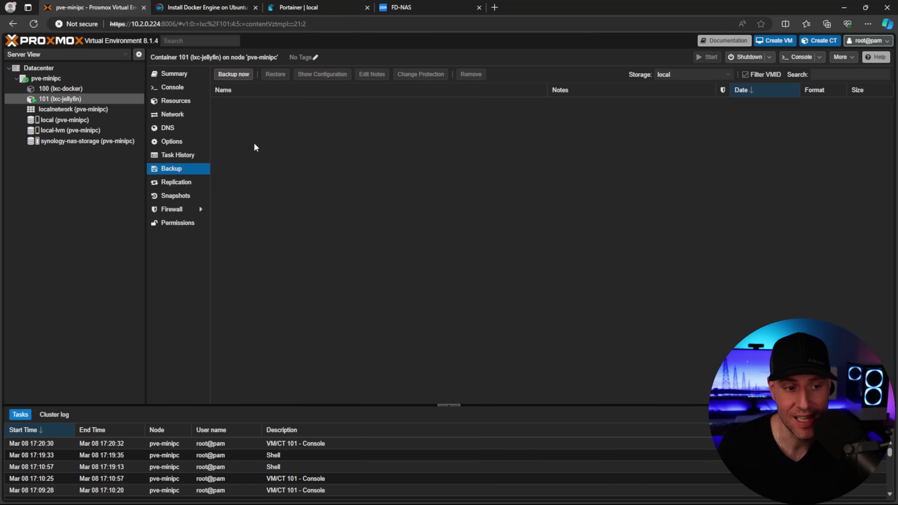
{"action": "left_click", "coordinate": [696, 74]}
{"action": "left_click", "coordinate": [691, 114]}
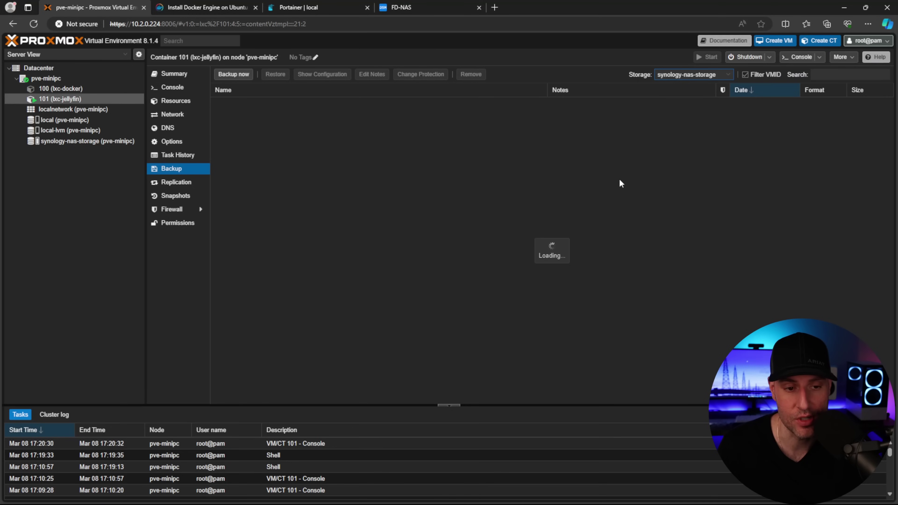
{"action": "left_click", "coordinate": [234, 80]}
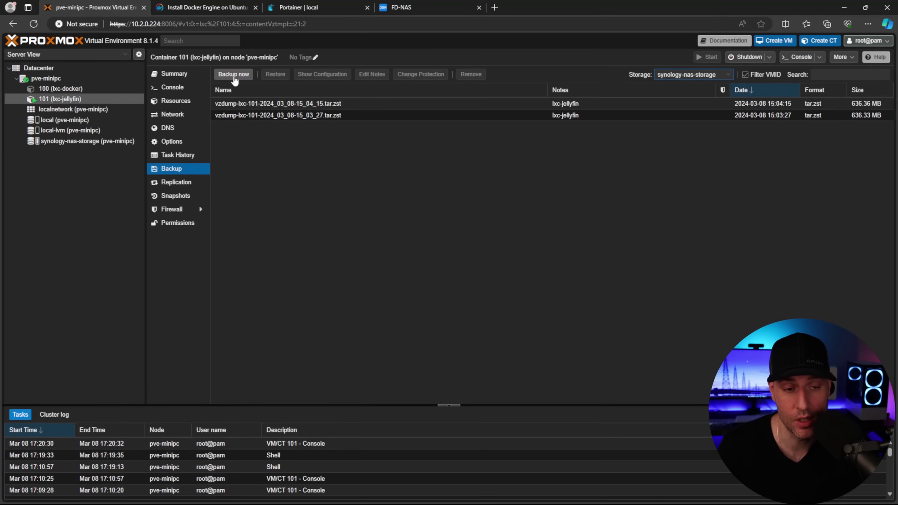
{"action": "left_click", "coordinate": [568, 329]}
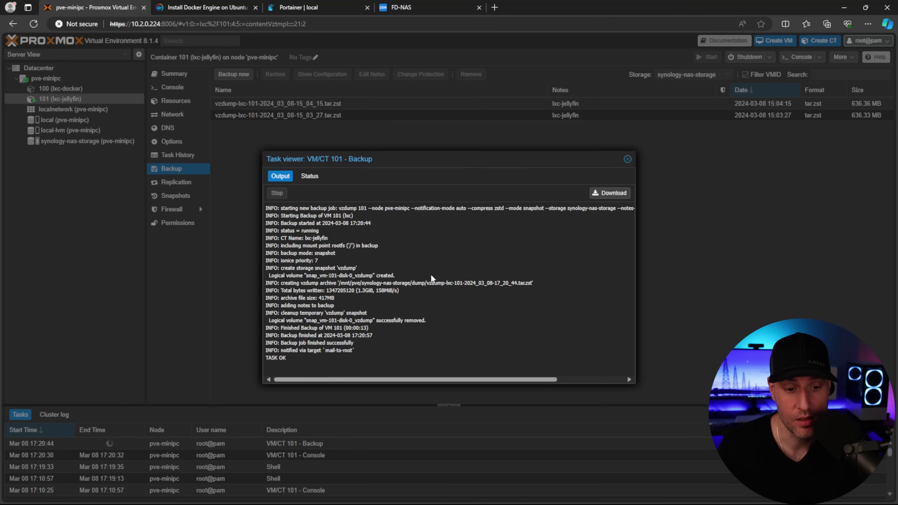
{"action": "left_click", "coordinate": [627, 160]}
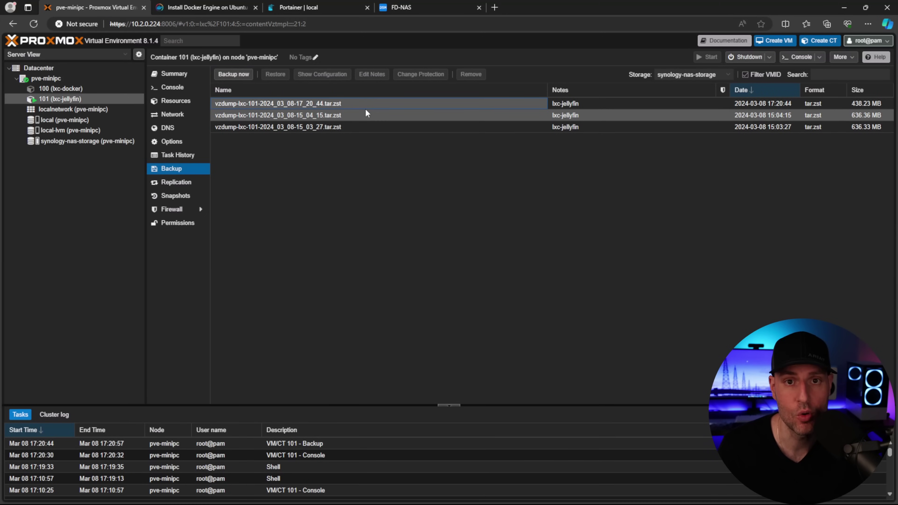
Open the restore dialog for the older 15_04_15 backup, cancel it, and go to Datacenter
{"action": "left_click", "coordinate": [345, 116]}
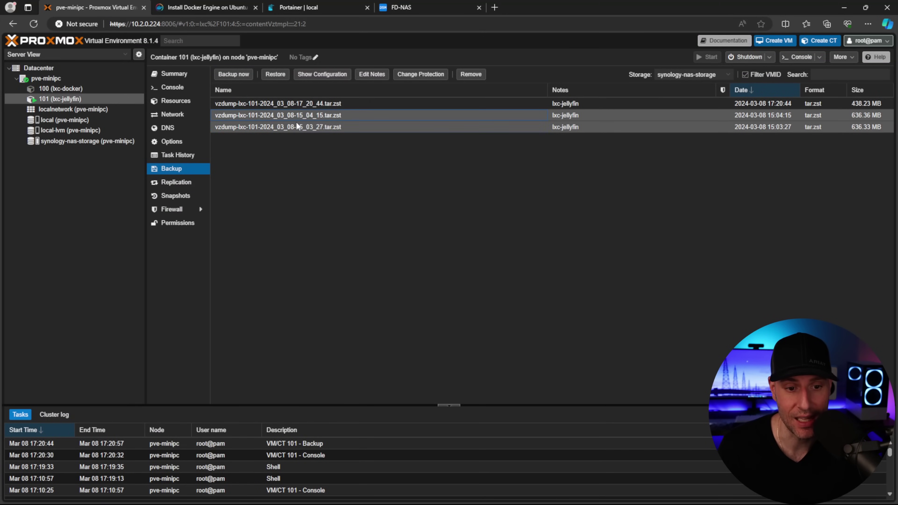
{"action": "left_click", "coordinate": [276, 76]}
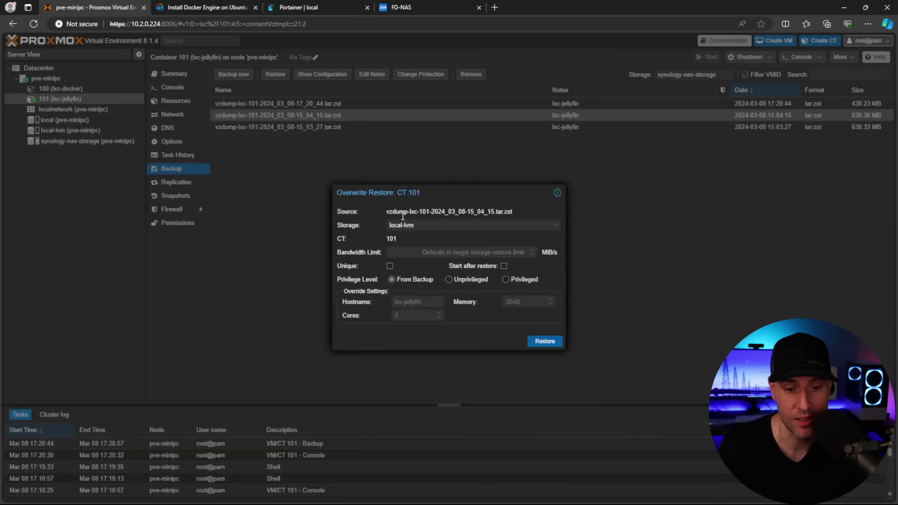
{"action": "left_click", "coordinate": [557, 192]}
{"action": "left_click", "coordinate": [38, 68]}
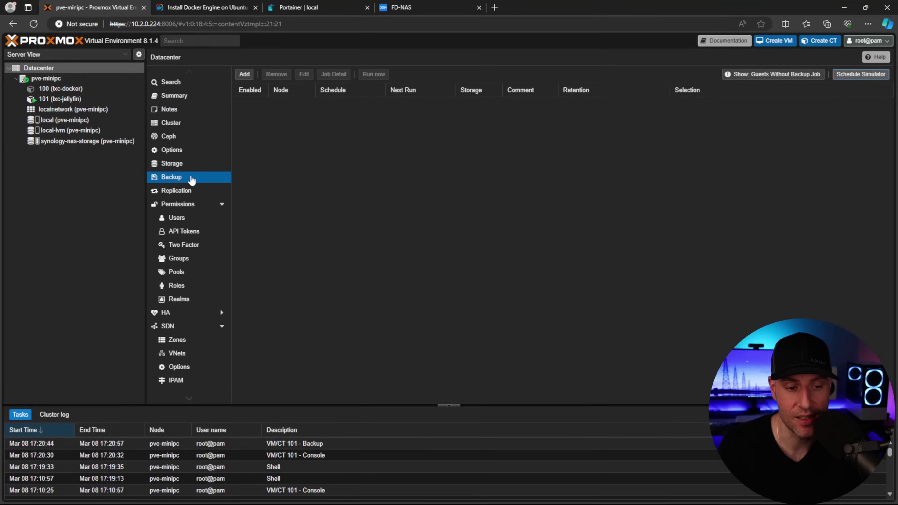
Create a daily 21:00 job backing up all guests to synology-nas-storage, keeping the last 7
{"action": "left_click", "coordinate": [244, 75]}
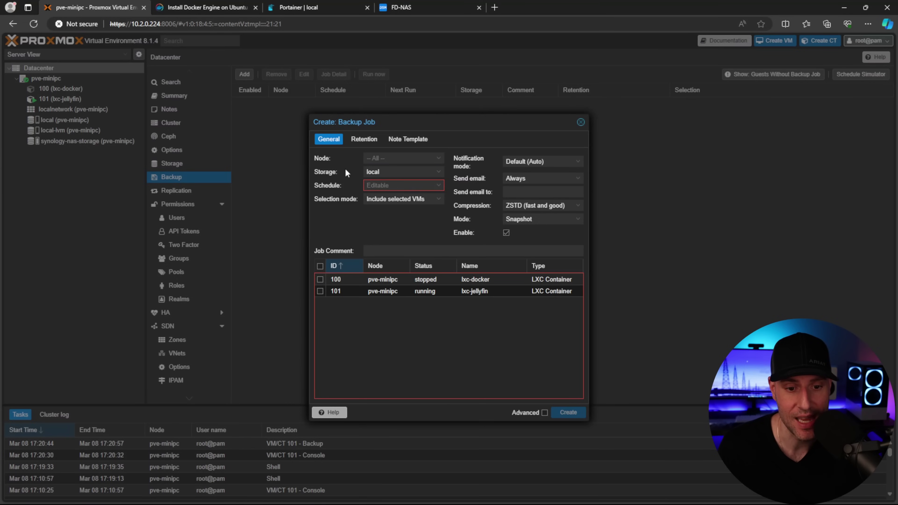
{"action": "left_click", "coordinate": [397, 177]}
{"action": "left_click", "coordinate": [406, 210]}
{"action": "left_click", "coordinate": [398, 182]}
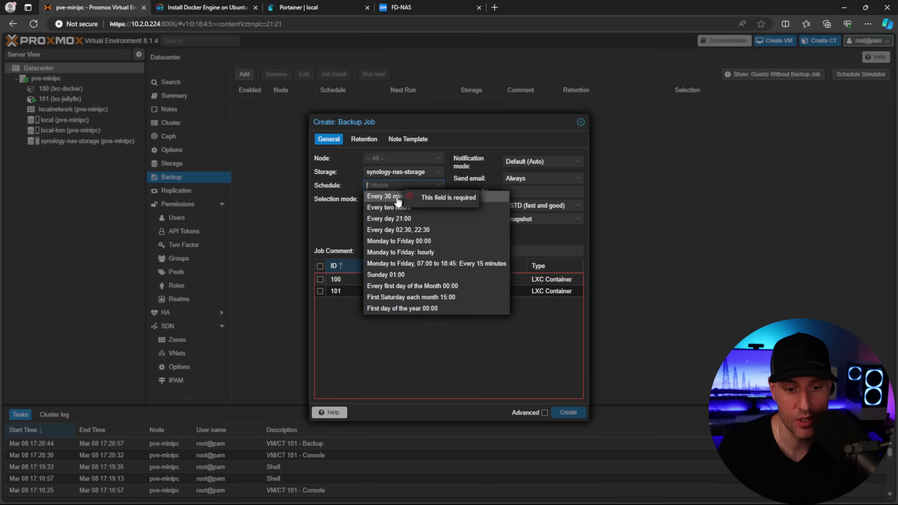
{"action": "left_click", "coordinate": [398, 222]}
{"action": "left_click", "coordinate": [392, 199]}
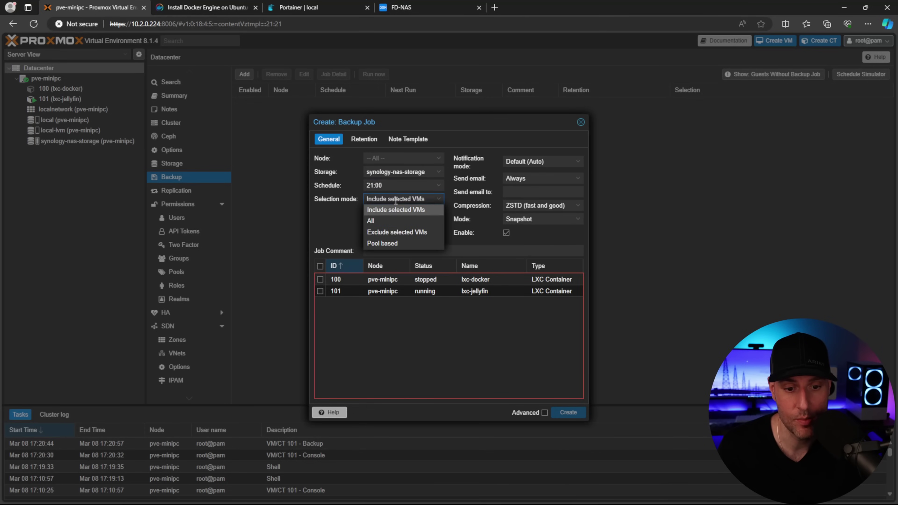
{"action": "left_click", "coordinate": [389, 227]}
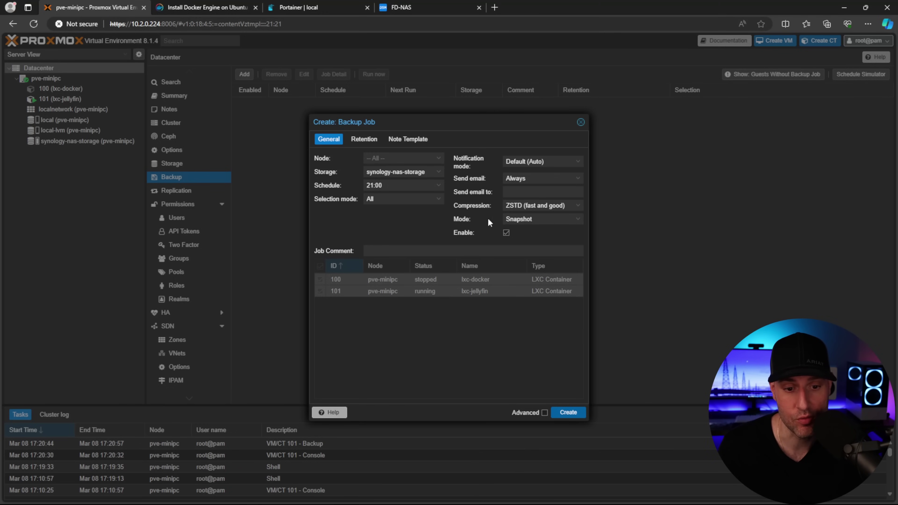
{"action": "left_click", "coordinate": [364, 139]}
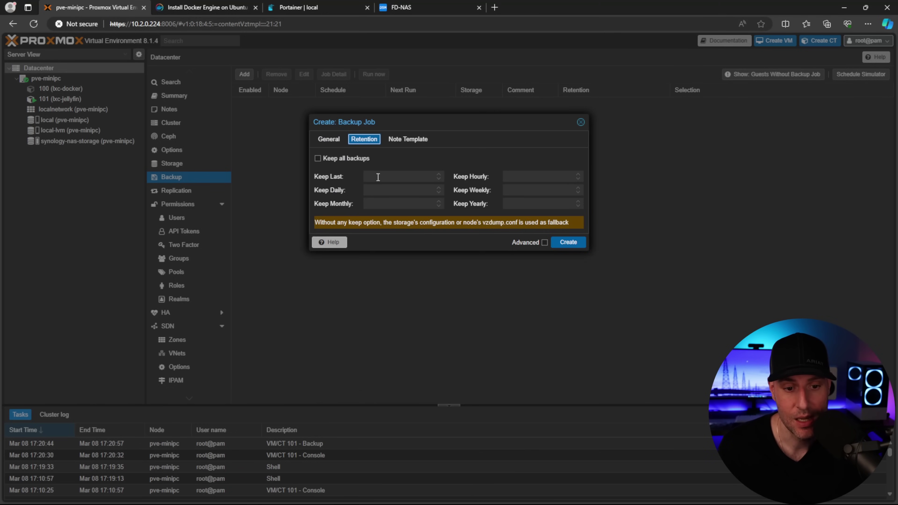
{"action": "left_click", "coordinate": [378, 176]}
{"action": "type", "text": "7"}
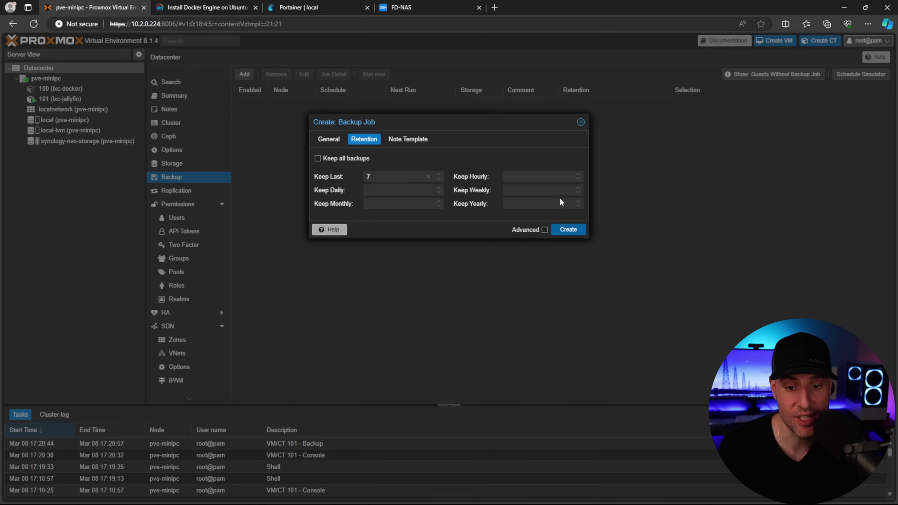
{"action": "left_click", "coordinate": [568, 230]}
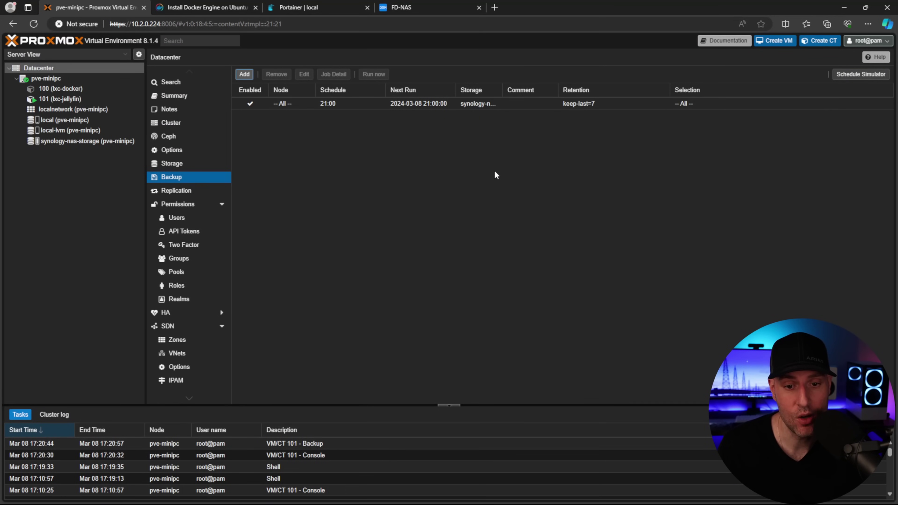